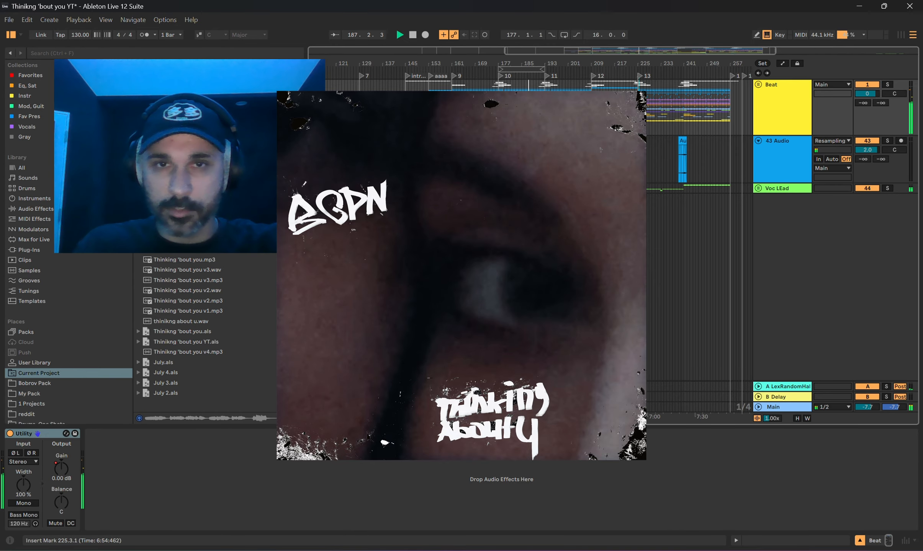
- Show the device chain of the unprocessed atmosphere track 28 and set the Main track's volume to -11.8 dB
{"action": "scroll", "coordinate": [497, 161], "scroll_direction": "up", "scroll_amount": 3}
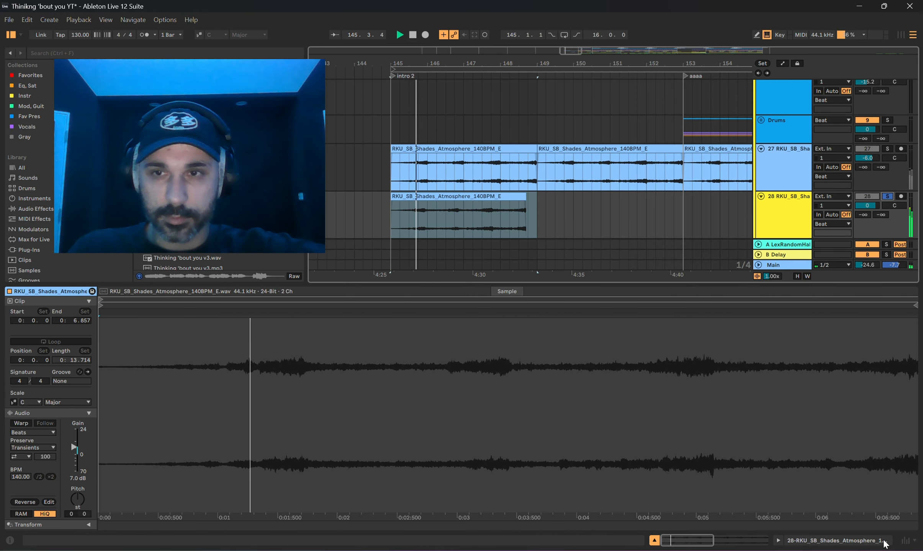
{"action": "left_click", "coordinate": [883, 541]}
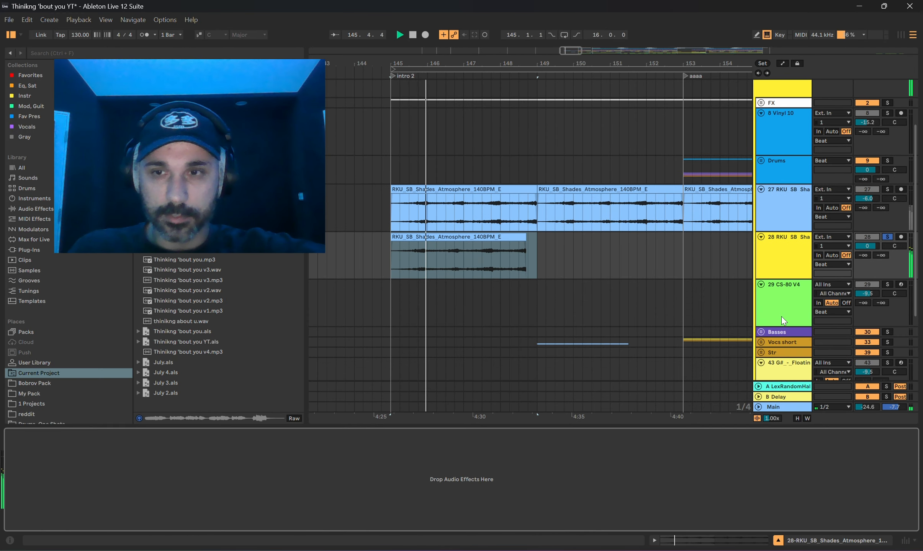
{"action": "left_click_drag", "start_coordinate": [866, 408], "coordinate": [866, 383]}
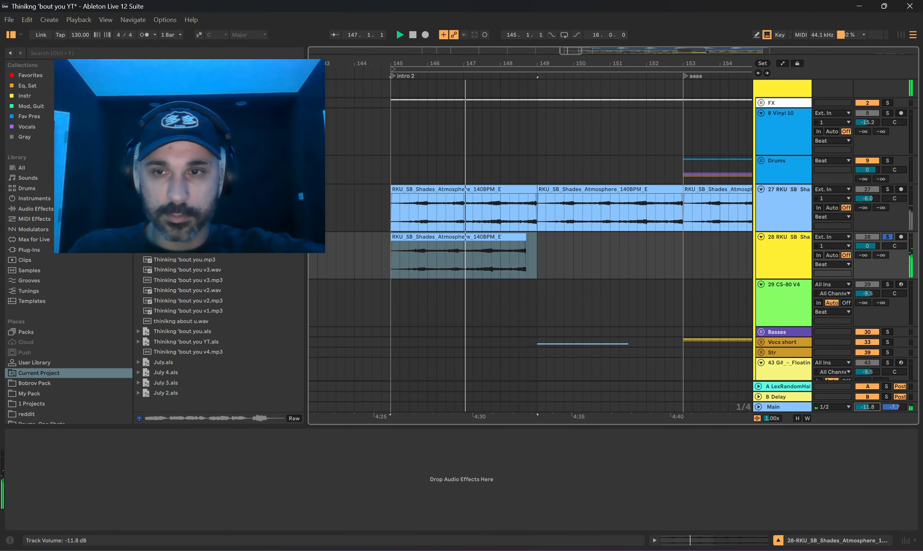
{"action": "left_click", "coordinate": [628, 249]}
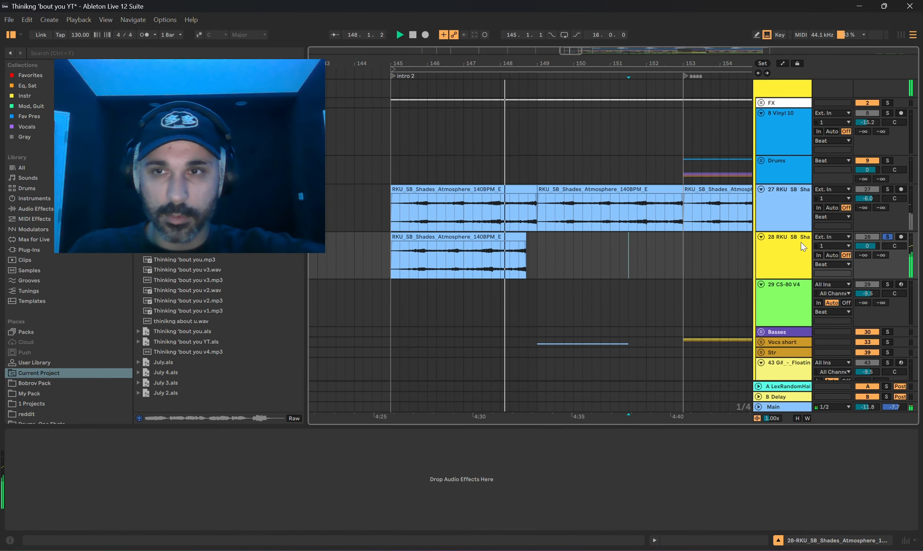
- Delete the duplicate unprocessed atmosphere track 28 and solo the processed RKU_SB_Shades_Atmosphere track 27
{"action": "left_click", "coordinate": [817, 226]}
{"action": "right_click", "coordinate": [779, 239]}
{"action": "left_click", "coordinate": [798, 271]}
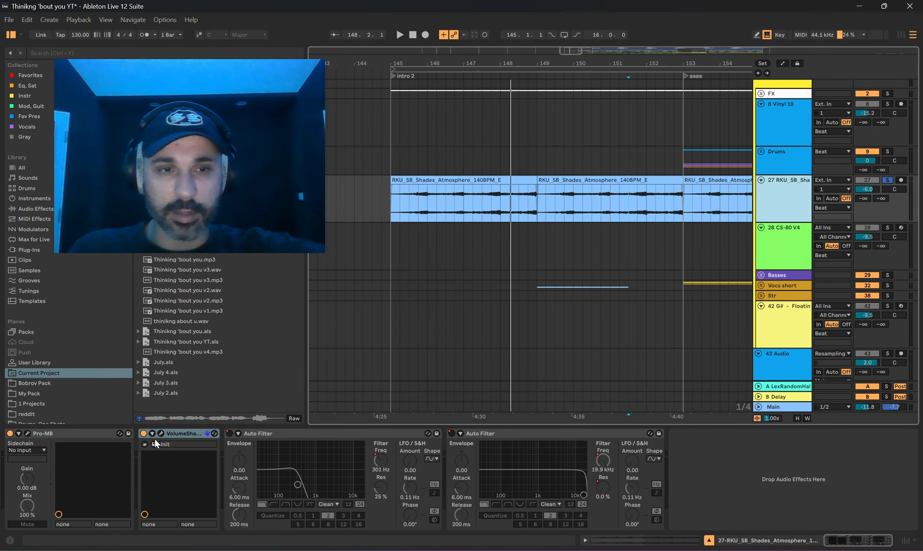
- Inspect the VolumeShaper and Pro-MB plug-ins on track 27 during playback, and close the VolumeShaper window
{"action": "left_click", "coordinate": [161, 434]}
{"action": "key", "text": "space"}
{"action": "left_click", "coordinate": [28, 434]}
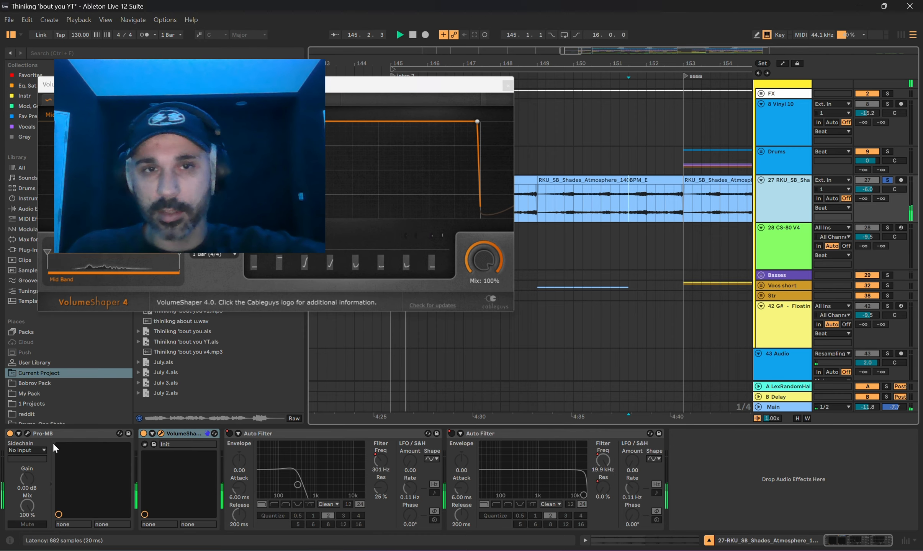
{"action": "left_click", "coordinate": [815, 132]}
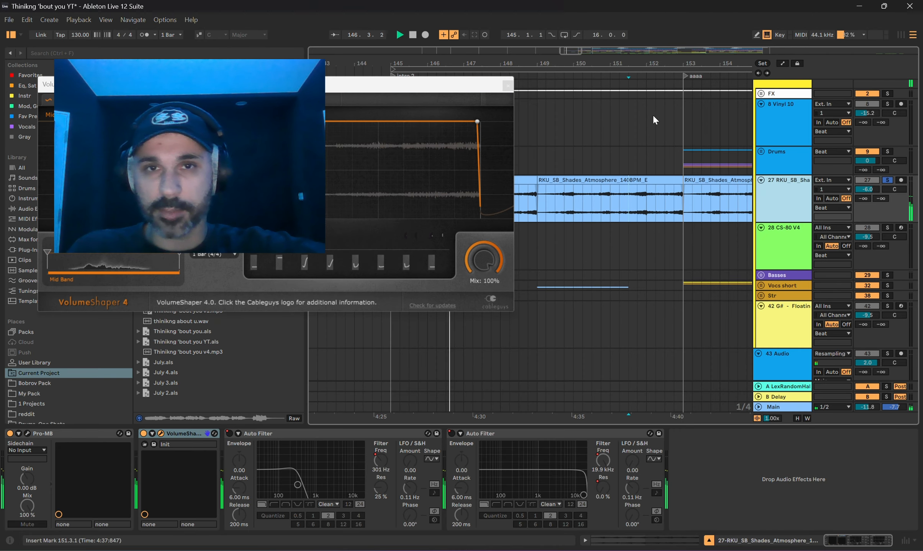
{"action": "left_click", "coordinate": [507, 86]}
- Solo the Drums group and set the loop to the 16 bars from 161.1.1 to 177.1.1
{"action": "key", "text": "minus"}
{"action": "key", "text": "minus"}
{"action": "key", "text": "minus"}
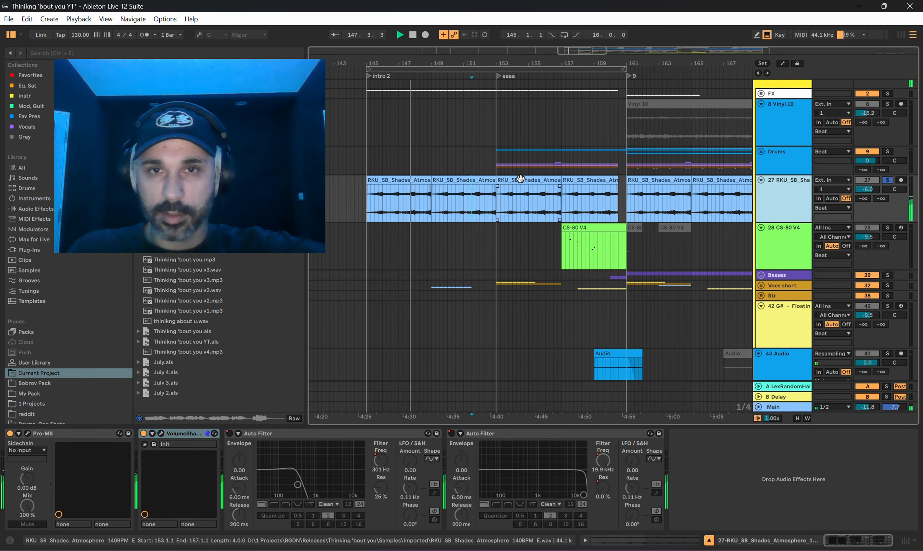
{"action": "left_click_drag", "start_coordinate": [498, 69], "coordinate": [548, 76]}
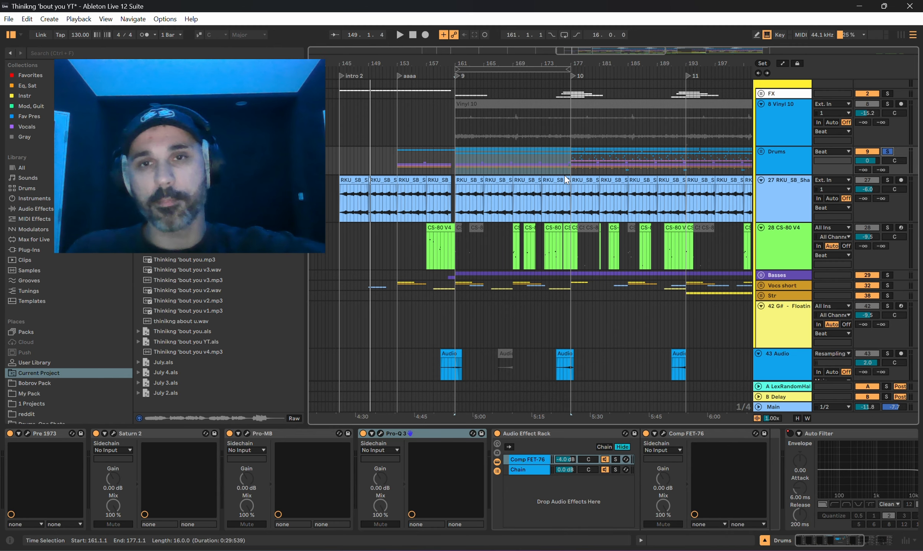
{"action": "scroll", "coordinate": [619, 171], "scroll_direction": "right", "scroll_amount": 4}
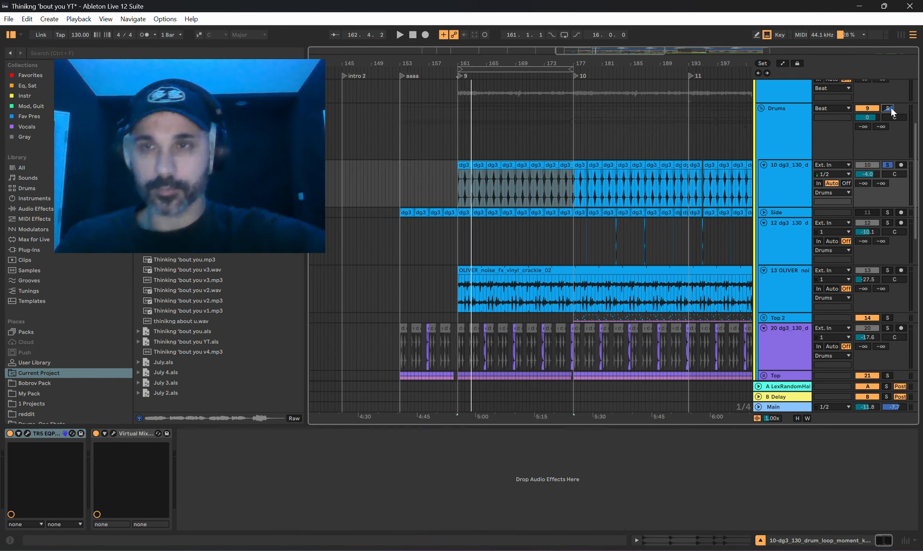
- Switch the solo to the whole Drums group and play the section from bar 161
{"action": "left_click", "coordinate": [889, 108]}
{"action": "key", "text": "space"}
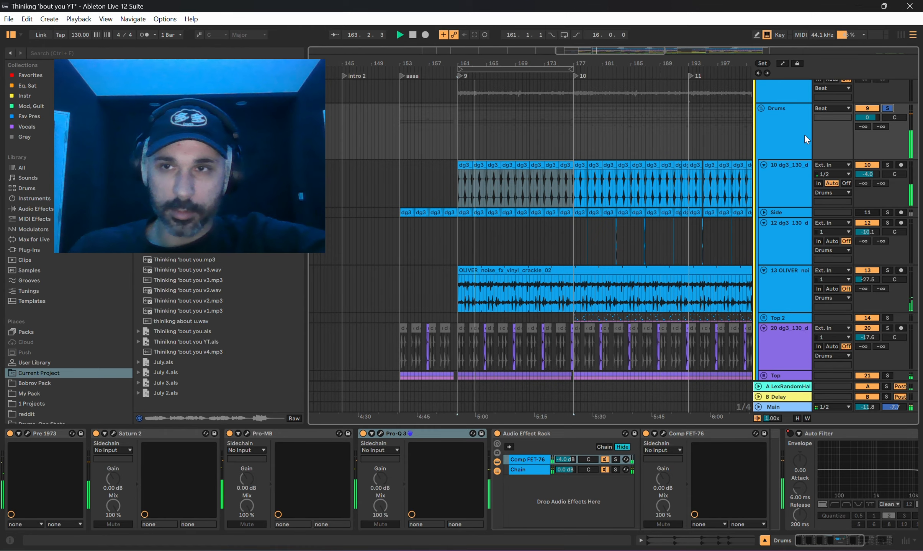
{"action": "scroll", "coordinate": [503, 140], "scroll_direction": "up", "scroll_amount": 3}
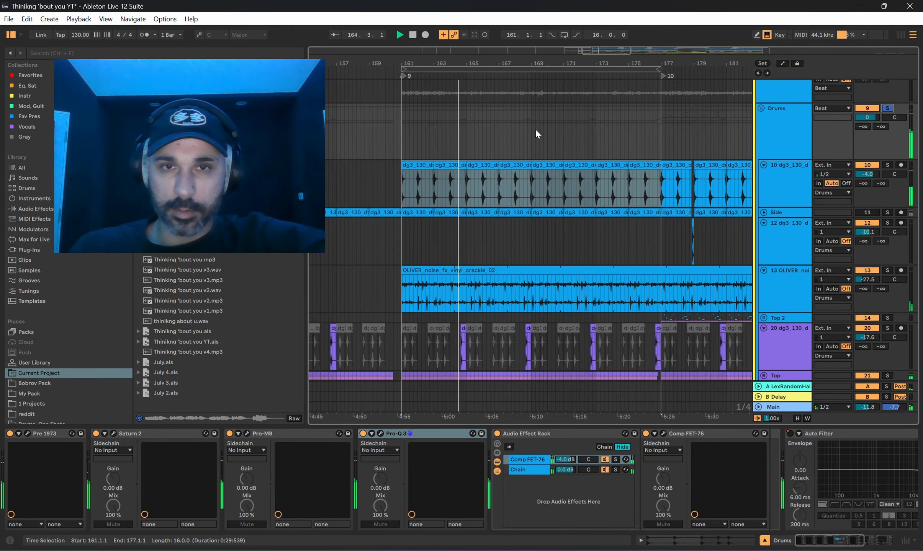
- Listen to the drum loop track 10 in solo, followed by the OLIVER vinyl crackle track 13
{"action": "left_click", "coordinate": [796, 193]}
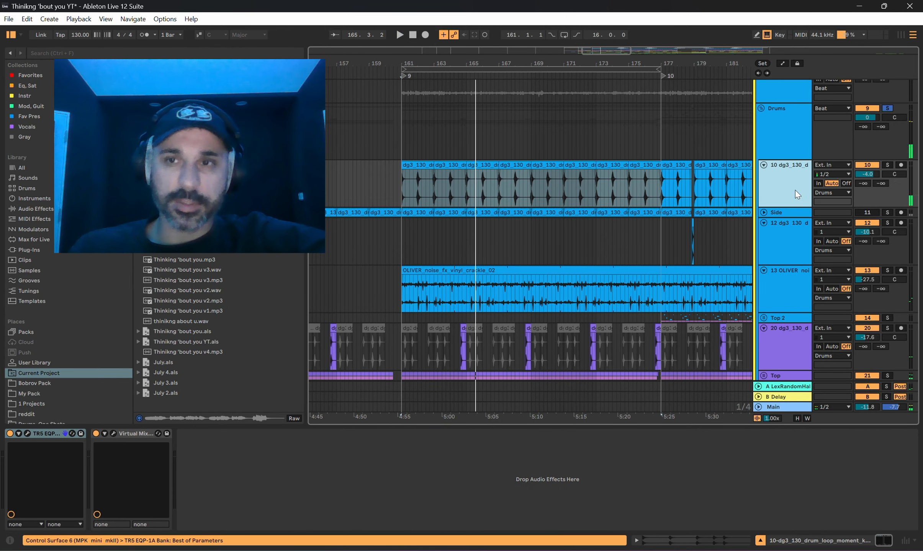
{"action": "left_click", "coordinate": [888, 166]}
{"action": "scroll", "coordinate": [880, 214], "scroll_direction": "down", "scroll_amount": 3}
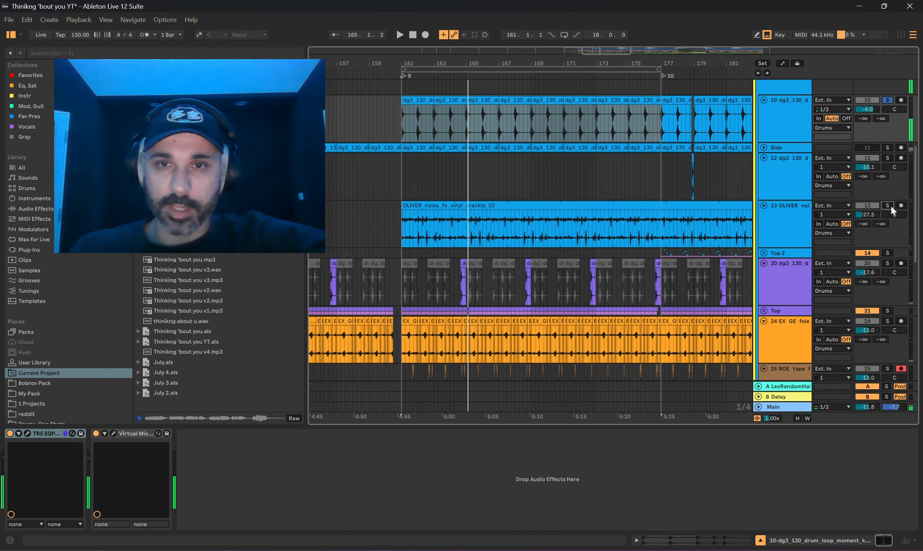
{"action": "left_click", "coordinate": [890, 205]}
{"action": "scroll", "coordinate": [862, 211], "scroll_direction": "down", "scroll_amount": 2}
{"action": "scroll", "coordinate": [862, 215], "scroll_direction": "down", "scroll_amount": 1}
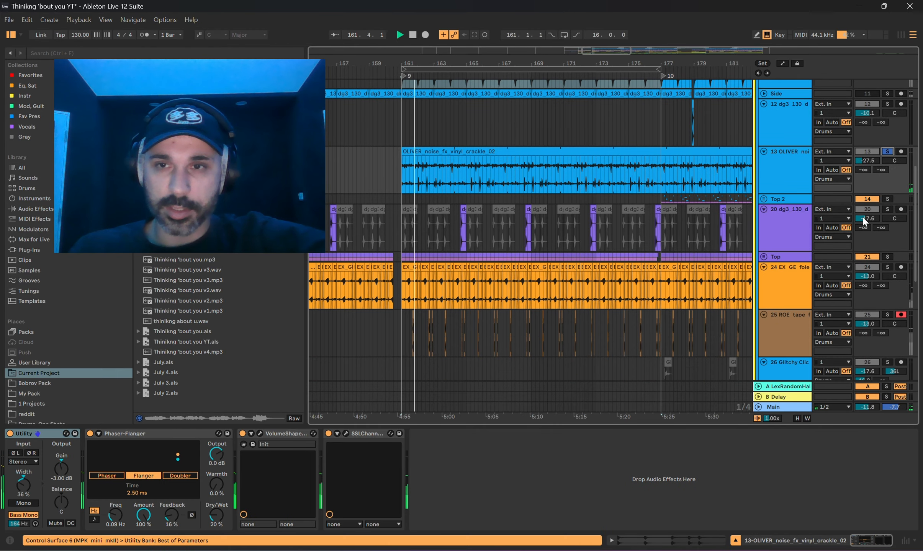
- Solo the Top group and unfold it to examine its percussion and ukg_drm1 tracks during playback
{"action": "left_click", "coordinate": [887, 257]}
{"action": "left_click", "coordinate": [763, 256]}
{"action": "scroll", "coordinate": [751, 256], "scroll_direction": "down", "scroll_amount": 3}
{"action": "scroll", "coordinate": [406, 240], "scroll_direction": "up", "scroll_amount": 3}
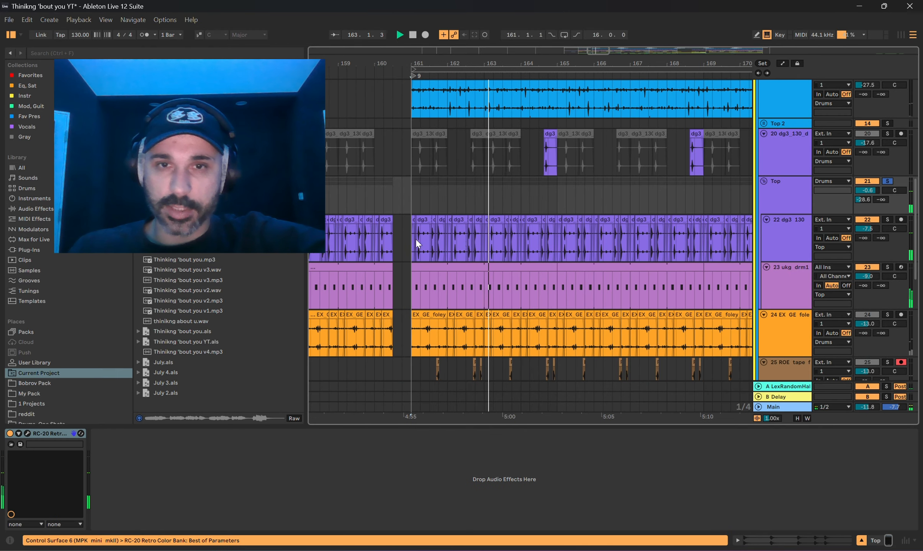
{"action": "scroll", "coordinate": [795, 260], "scroll_direction": "down", "scroll_amount": 2}
- Audition the geist percussion loop without effects on a temporary audio track at bar 161, and delete that track
{"action": "left_click", "coordinate": [790, 212]}
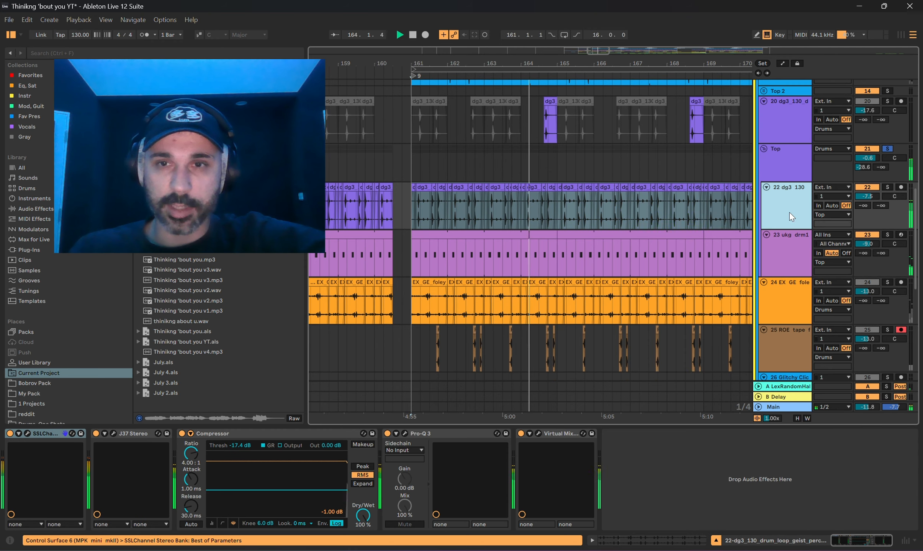
{"action": "right_click", "coordinate": [789, 213]}
{"action": "left_click", "coordinate": [375, 190]}
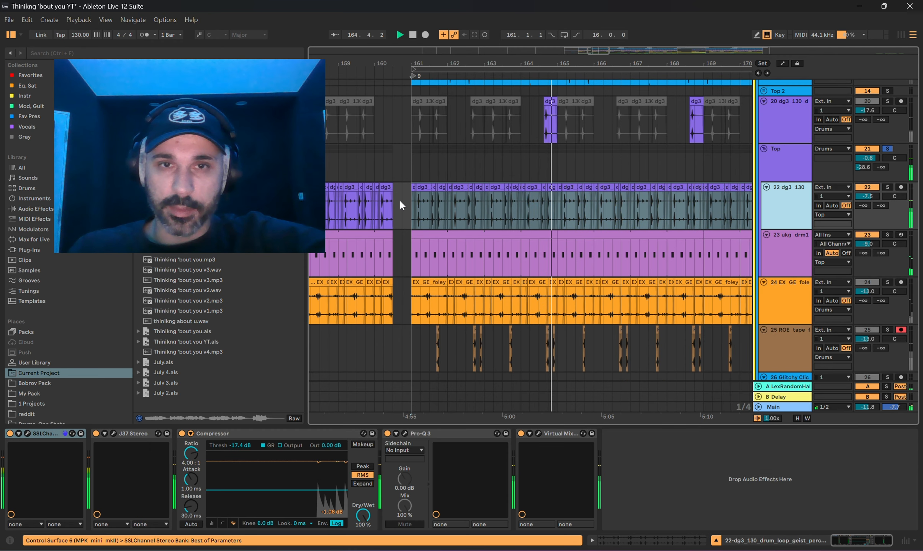
{"action": "key", "text": "ctrl+t"}
{"action": "scroll", "coordinate": [400, 200], "scroll_direction": "up", "scroll_amount": 8}
{"action": "key", "text": "space"}
{"action": "left_click_drag", "start_coordinate": [599, 196], "coordinate": [625, 244]}
{"action": "scroll", "coordinate": [502, 244], "scroll_direction": "down", "scroll_amount": 6}
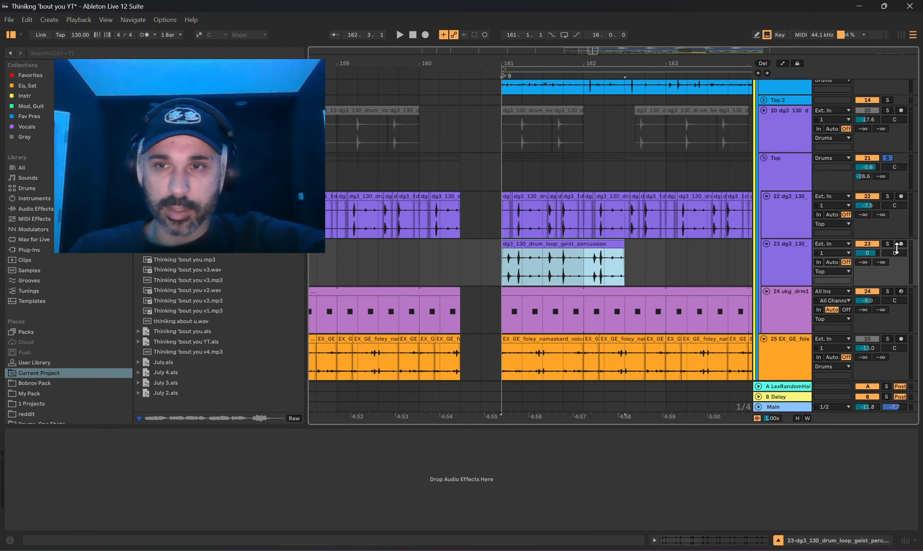
{"action": "left_click", "coordinate": [889, 251]}
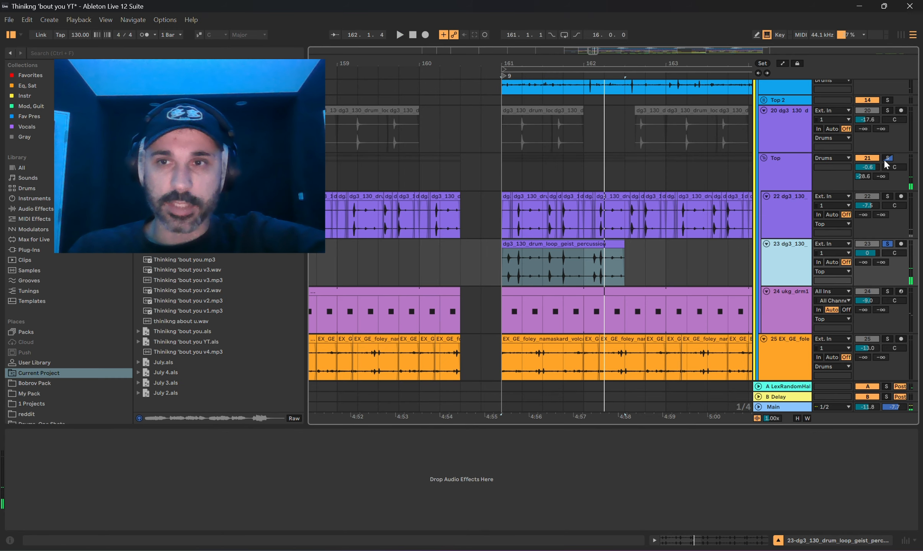
{"action": "key", "text": "Delete"}
- Play the Top group in solo from bar 161 and collapse the group
{"action": "left_click", "coordinate": [886, 147]}
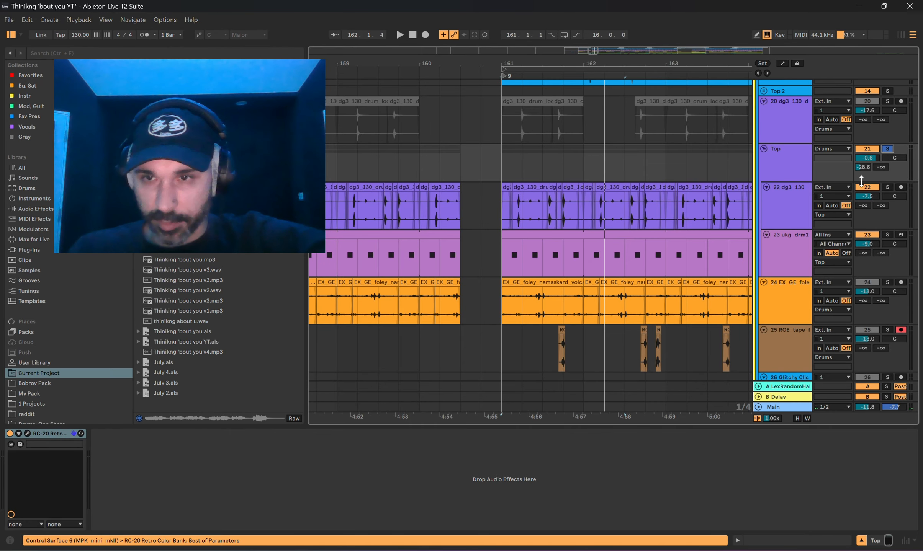
{"action": "key", "text": "space"}
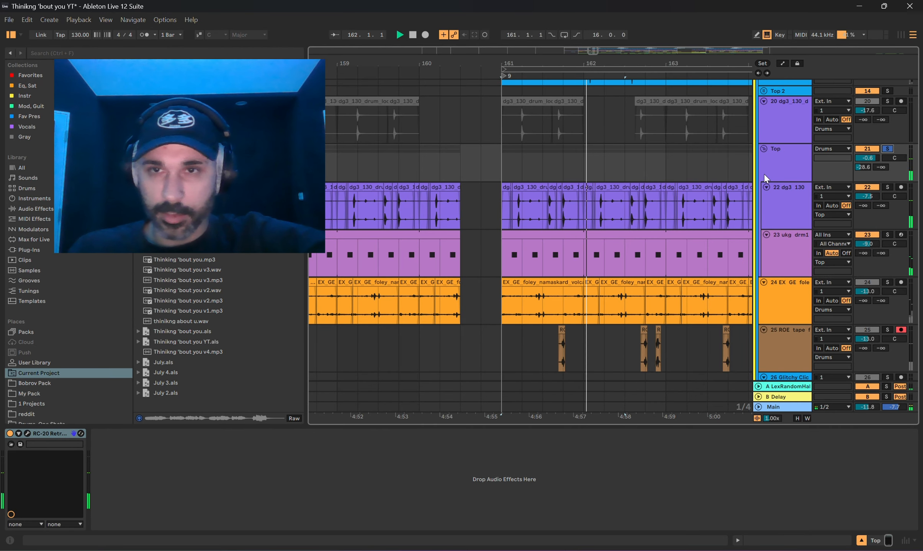
{"action": "left_click", "coordinate": [761, 148]}
- Place the first bar of track 24's foley footsteps on a new audio track, set it to -13.6 dB and play it soloed
{"action": "right_click", "coordinate": [784, 180]}
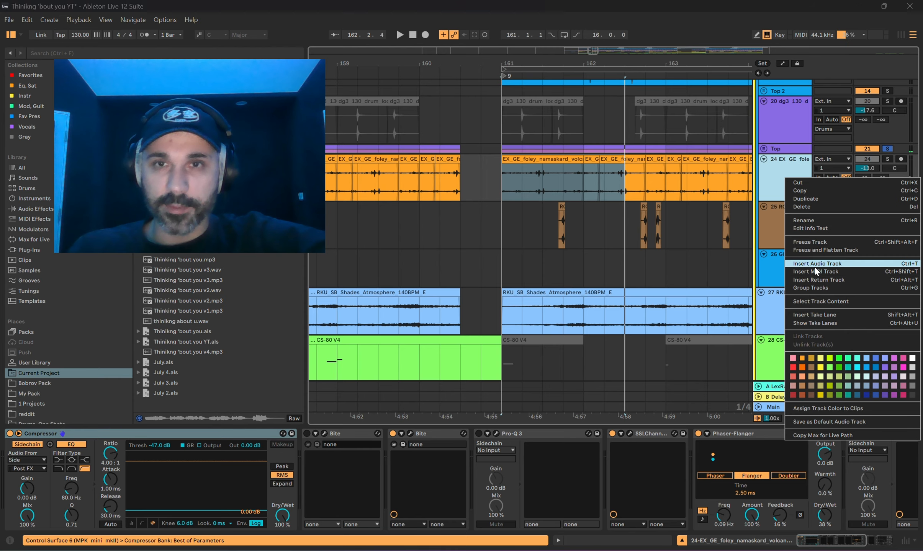
{"action": "left_click", "coordinate": [815, 264]}
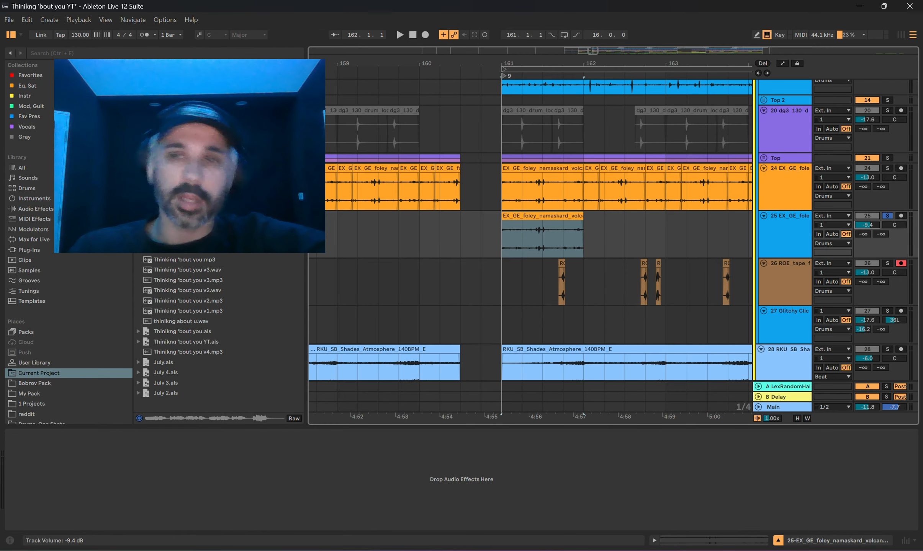
{"action": "left_click", "coordinate": [578, 232]}
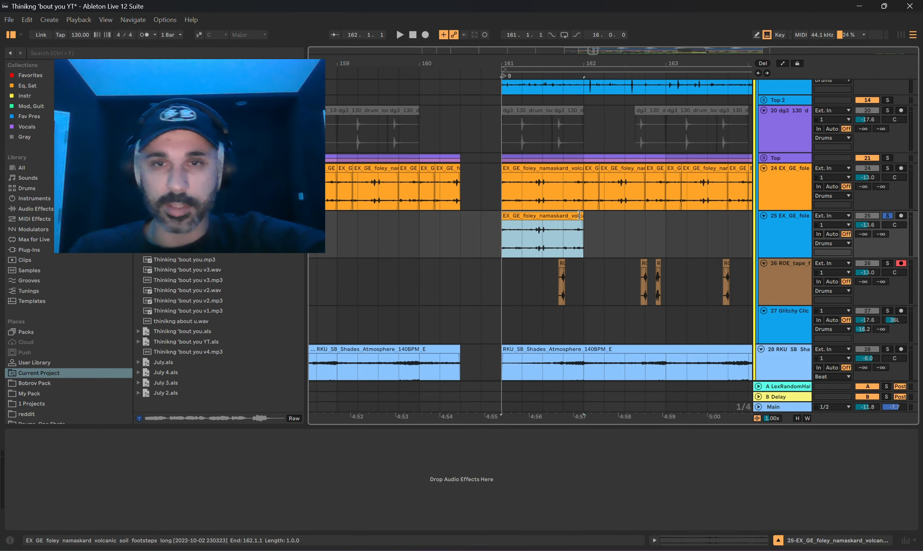
{"action": "key", "text": "space"}
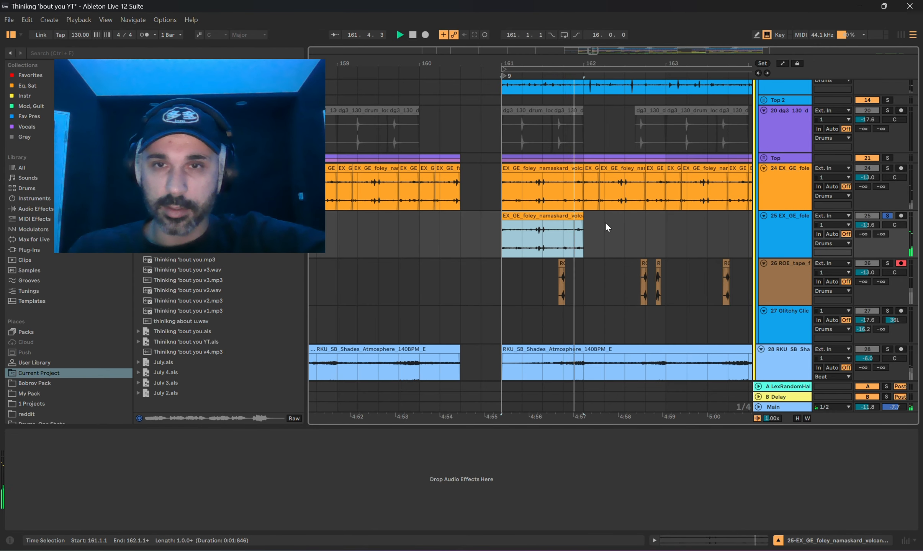
- Listen to the processed foley footsteps track 24 in solo and inspect its Bite and SSLChannel plug-ins
{"action": "left_click", "coordinate": [887, 168]}
{"action": "left_click", "coordinate": [741, 189]}
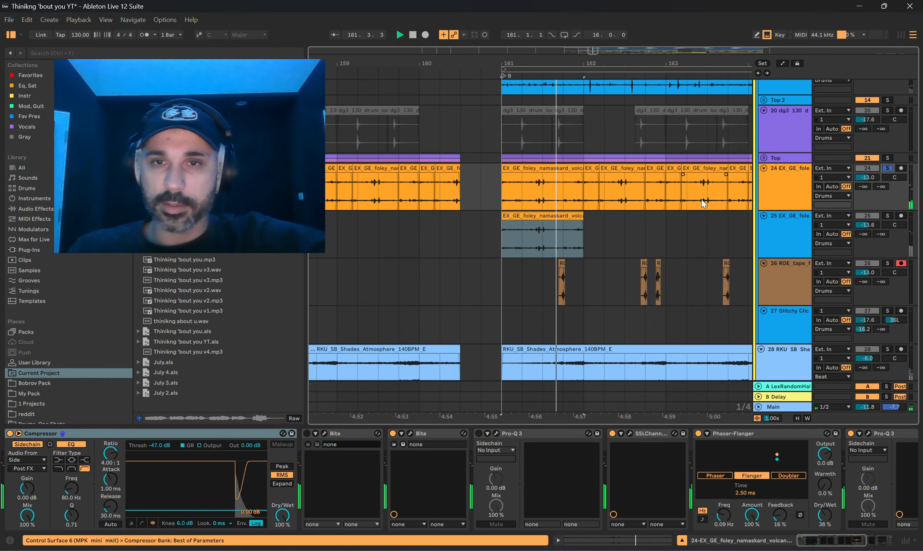
{"action": "left_click", "coordinate": [766, 201]}
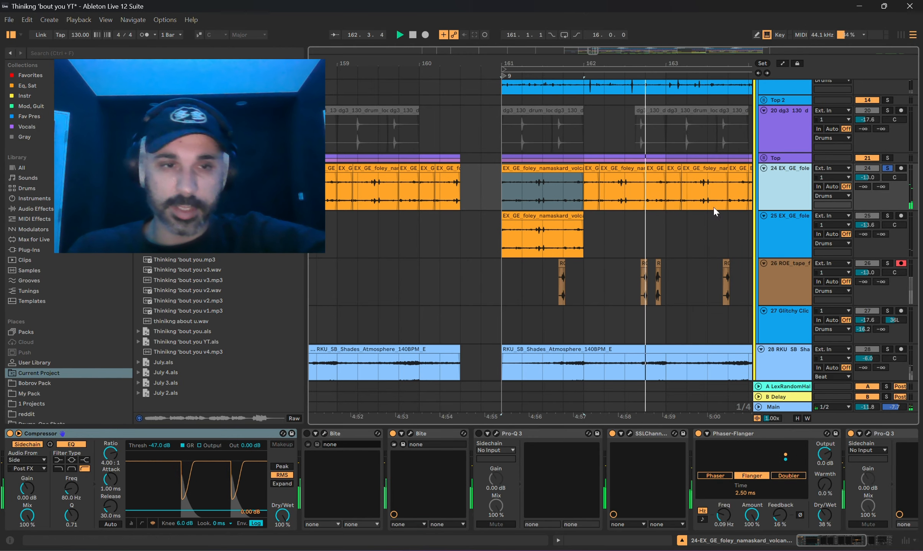
{"action": "left_click", "coordinate": [410, 433]}
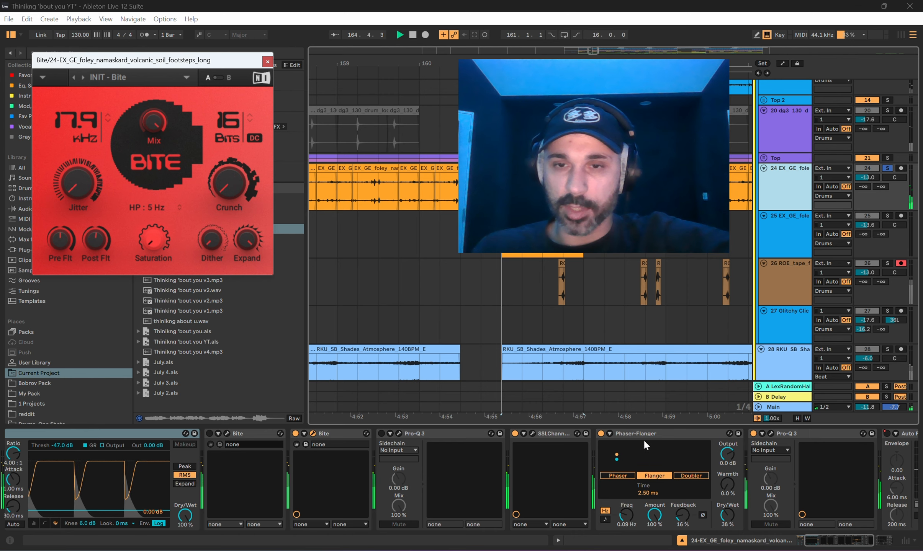
{"action": "scroll", "coordinate": [643, 441], "scroll_direction": "down", "scroll_amount": 5}
{"action": "scroll", "coordinate": [636, 440], "scroll_direction": "down", "scroll_amount": 2}
{"action": "left_click", "coordinate": [530, 433]}
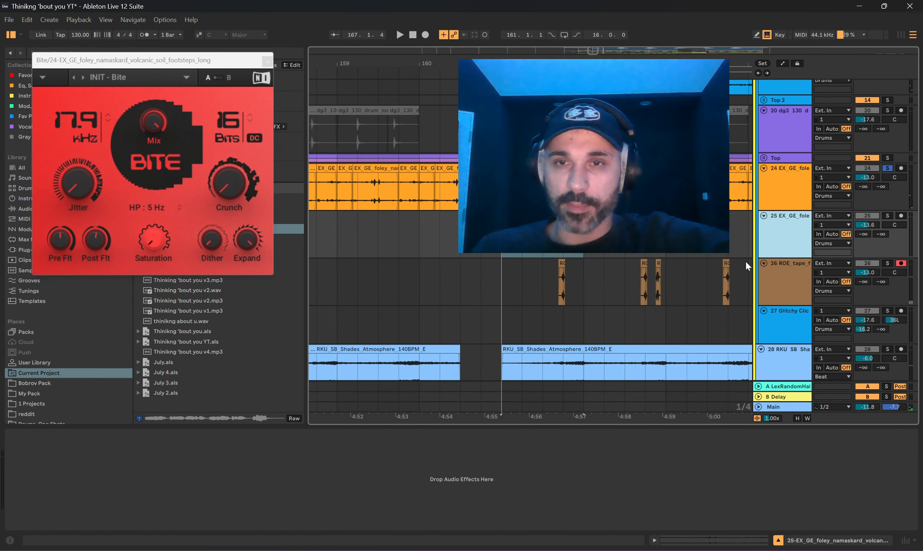
- Delete the temporary unprocessed foley track and solo the ROE tape foley track, placing the insert mark at 161.3.4
{"action": "key", "text": "Delete"}
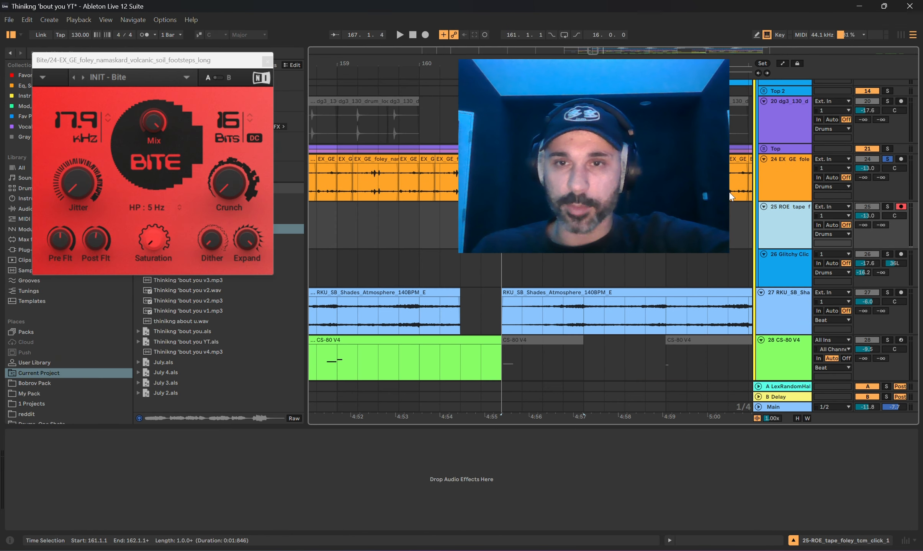
{"action": "left_click", "coordinate": [559, 230]}
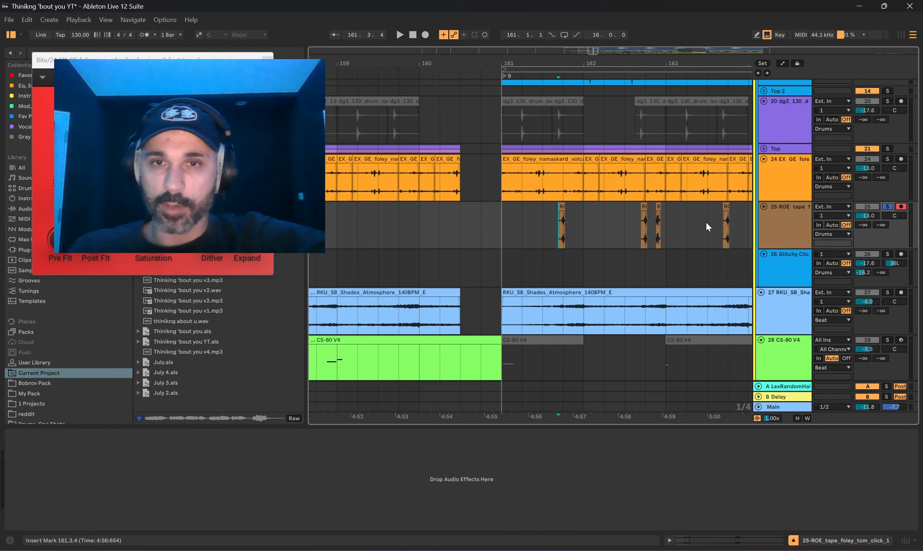
- Extend the first tape click clip on track 25 to 162.2.3, and undo the extension
{"action": "scroll", "coordinate": [574, 212], "scroll_direction": "up", "scroll_amount": 3, "text": "ctrl"}
{"action": "left_click_drag", "start_coordinate": [558, 212], "coordinate": [695, 216]}
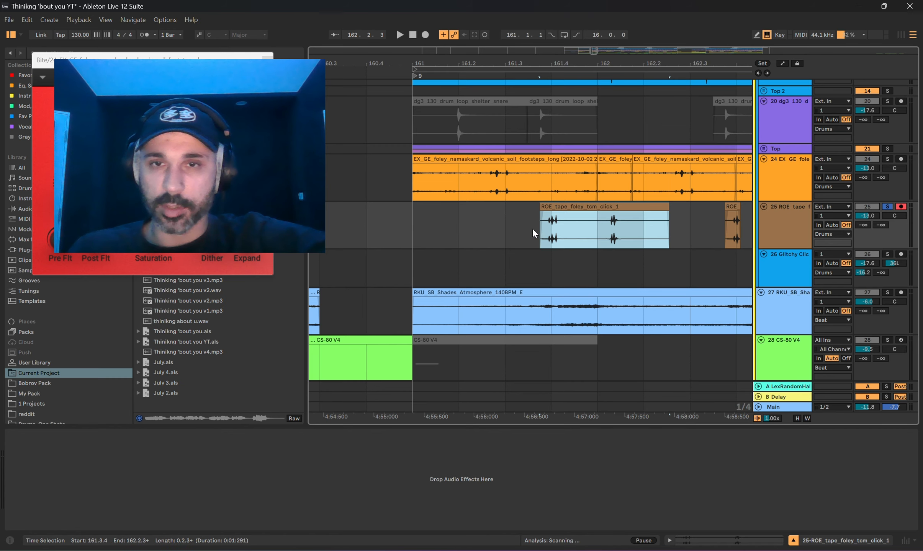
{"action": "key", "text": "ctrl+z"}
- Play the tape foley clicks on track 25 in solo from 162.3.4
{"action": "left_click", "coordinate": [721, 229]}
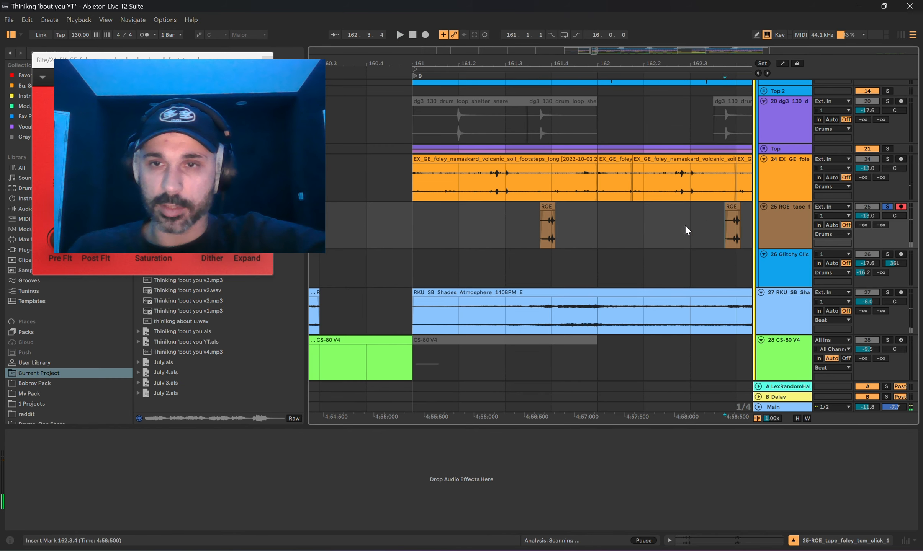
{"action": "scroll", "coordinate": [686, 226], "scroll_direction": "right", "scroll_amount": 3}
{"action": "scroll", "coordinate": [883, 133], "scroll_direction": "up", "scroll_amount": 4}
{"action": "key", "text": "space"}
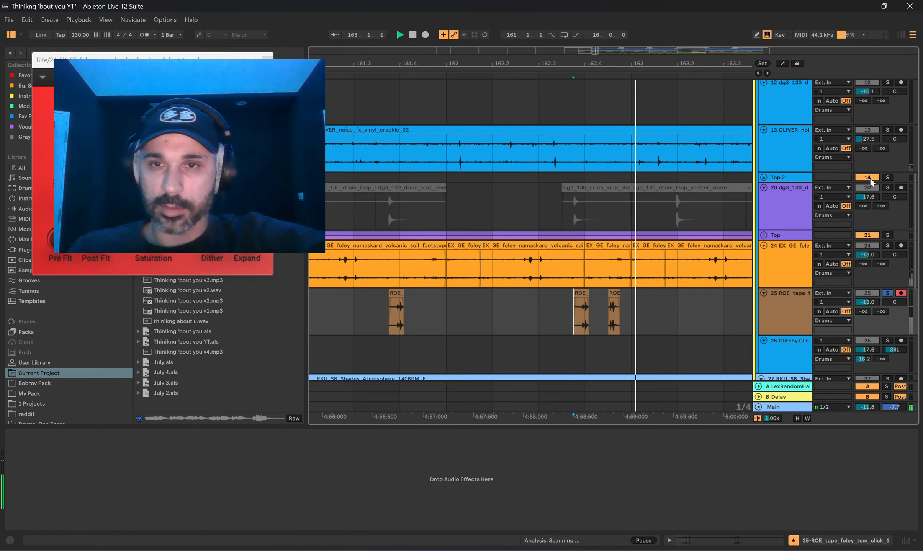
- Solo the snare loop track 20, switch the solo to the Drums group and hide the plug-in windows
{"action": "scroll", "coordinate": [652, 215], "scroll_direction": "down", "scroll_amount": 3, "text": "ctrl"}
{"action": "left_click", "coordinate": [887, 231]}
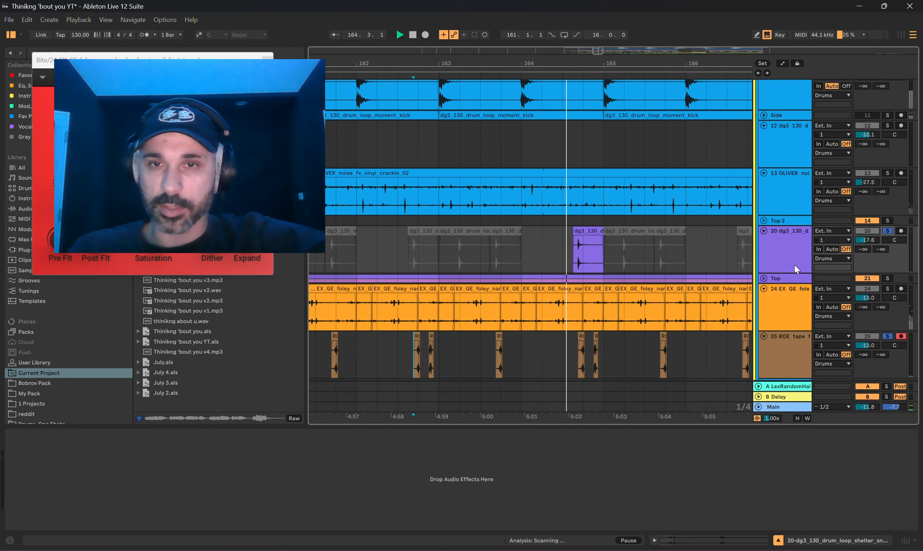
{"action": "left_click", "coordinate": [885, 143]}
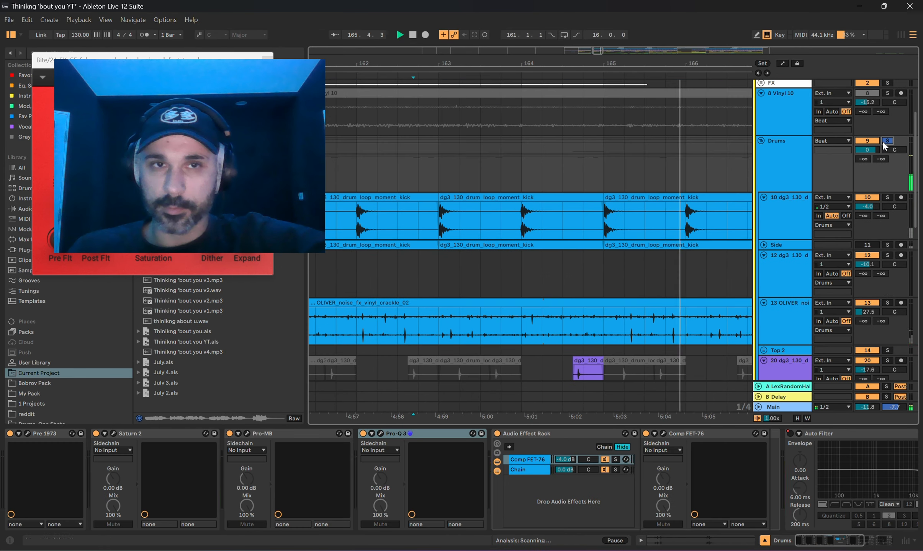
{"action": "key", "text": "ctrl+alt+p"}
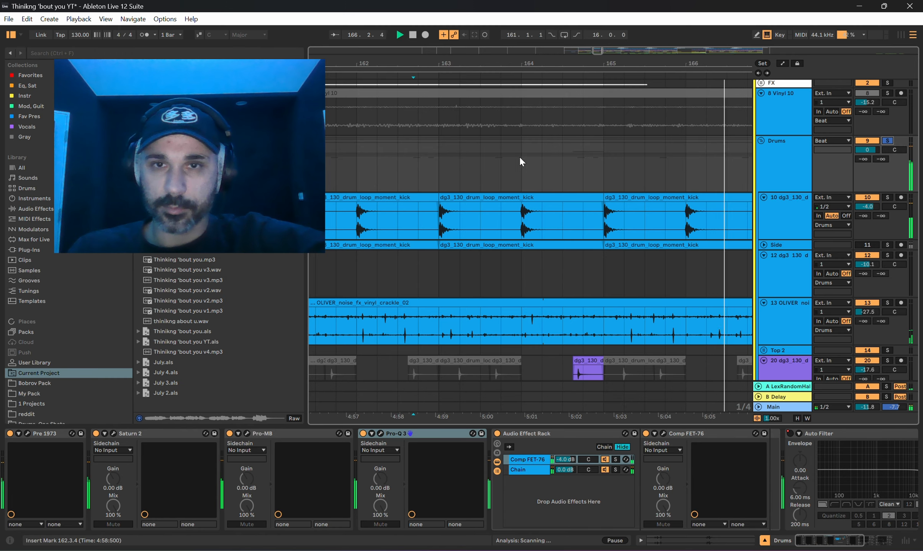
- Move the 16-bar loop to start at 177.2.1, and solo and unfold the Top 2 group
{"action": "scroll", "coordinate": [520, 157], "scroll_direction": "down", "scroll_amount": 6, "text": "ctrl"}
{"action": "scroll", "coordinate": [508, 167], "scroll_direction": "right", "scroll_amount": 2}
{"action": "left_click_drag", "start_coordinate": [456, 68], "coordinate": [573, 67]}
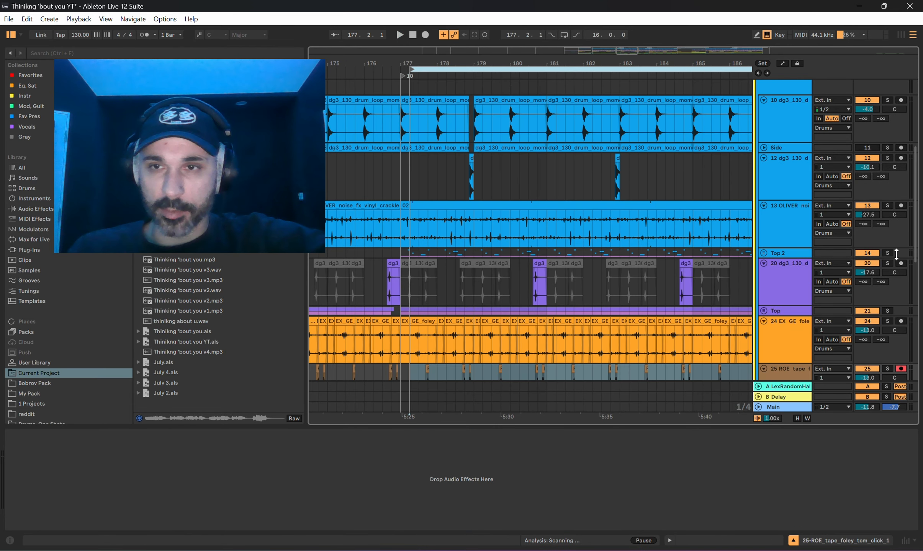
{"action": "left_click", "coordinate": [888, 253]}
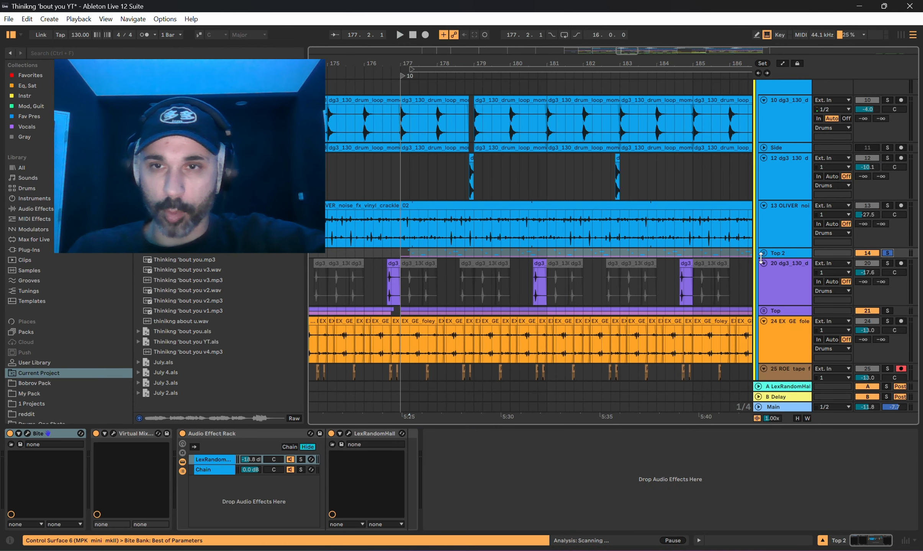
{"action": "left_click", "coordinate": [763, 254]}
{"action": "scroll", "coordinate": [766, 261], "scroll_direction": "down", "scroll_amount": 2}
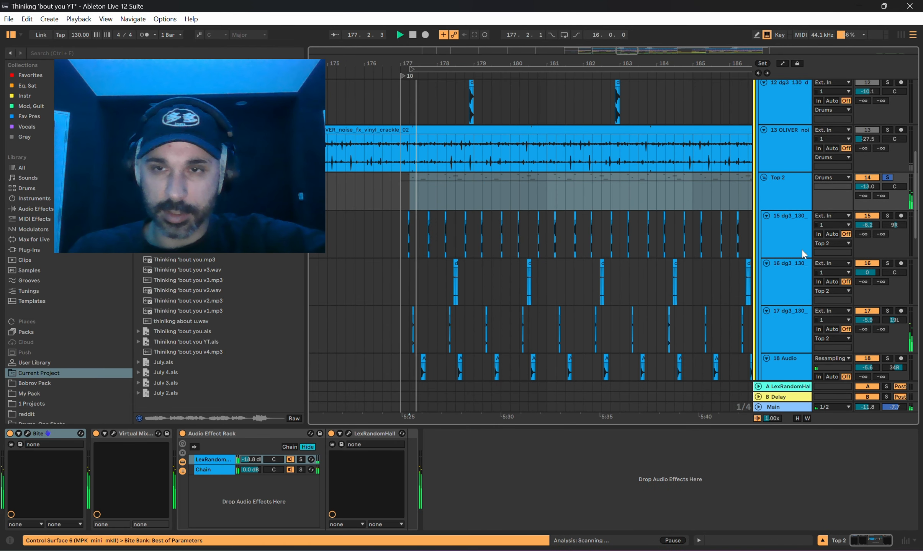
- Insert an empty audio track above the Top 2 group and move the 16-bar loop to start at 177.1.1
{"action": "left_click", "coordinate": [781, 210]}
{"action": "right_click", "coordinate": [781, 136]}
{"action": "left_click", "coordinate": [819, 222]}
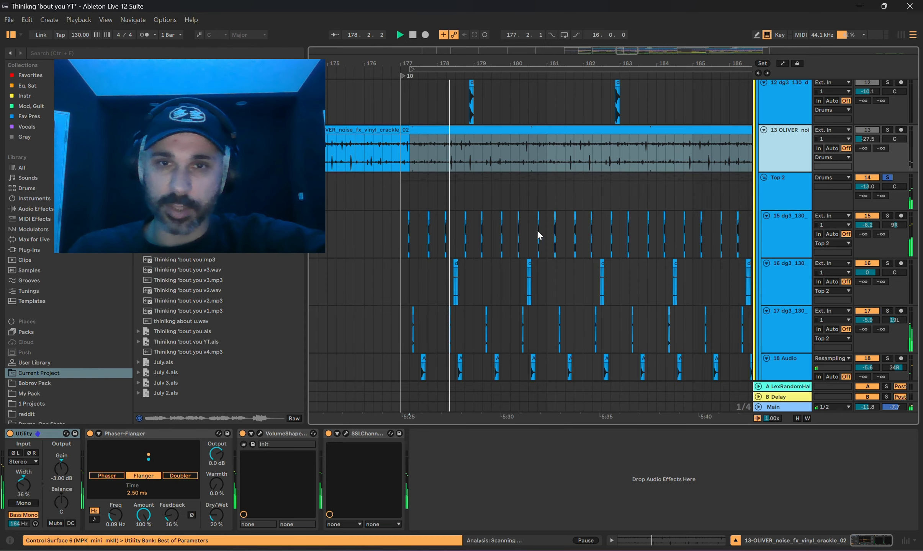
{"action": "scroll", "coordinate": [510, 235], "scroll_direction": "down", "scroll_amount": 3}
{"action": "scroll", "coordinate": [429, 233], "scroll_direction": "up", "scroll_amount": 4}
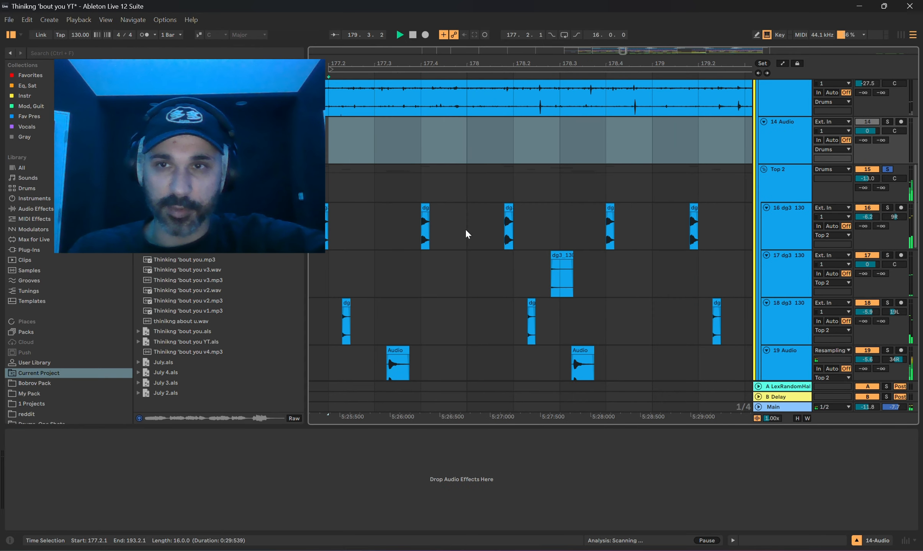
{"action": "key", "text": "space"}
{"action": "scroll", "coordinate": [474, 230], "scroll_direction": "down", "scroll_amount": 3}
{"action": "left_click_drag", "start_coordinate": [471, 70], "coordinate": [451, 69]}
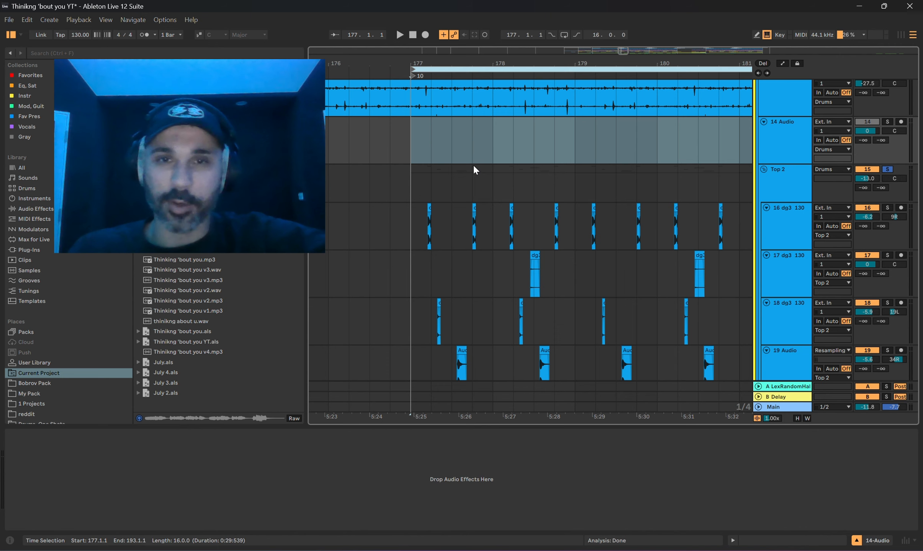
- Copy the dg3_130_drum_loop_forest_hat clip to track 14 at 177.1.1, extend it just past bar 178 and play it in solo
{"action": "left_click", "coordinate": [449, 189]}
{"action": "scroll", "coordinate": [421, 203], "scroll_direction": "up", "scroll_amount": 5}
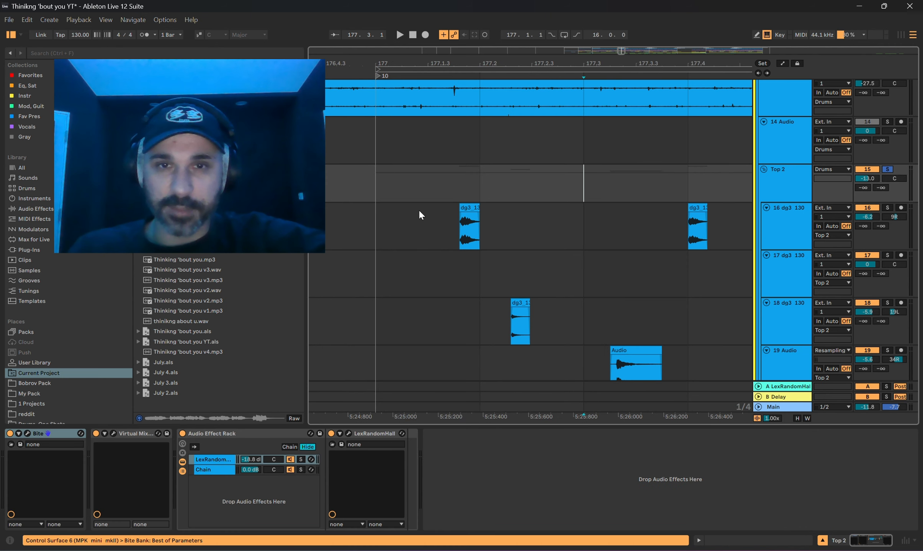
{"action": "right_click", "coordinate": [533, 209]}
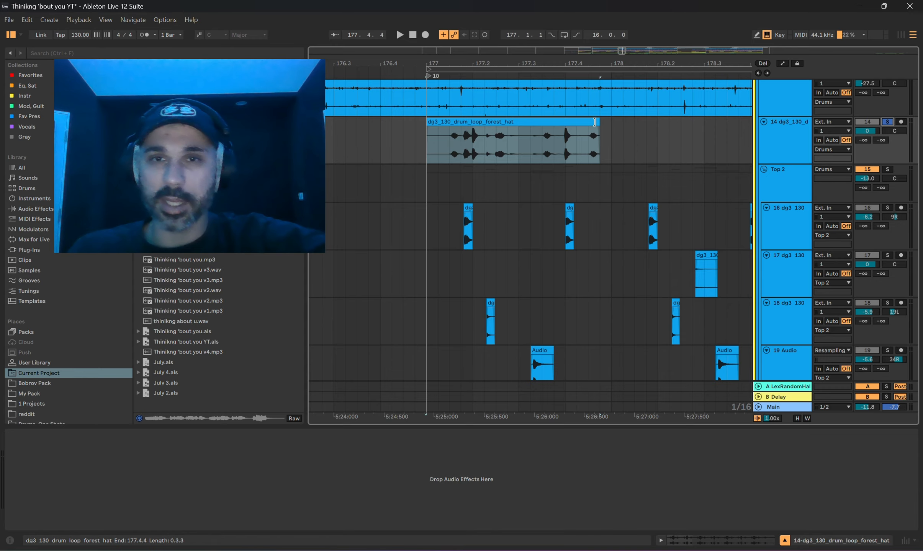
{"action": "left_click_drag", "start_coordinate": [594, 122], "coordinate": [623, 121]}
{"action": "key", "text": "space"}
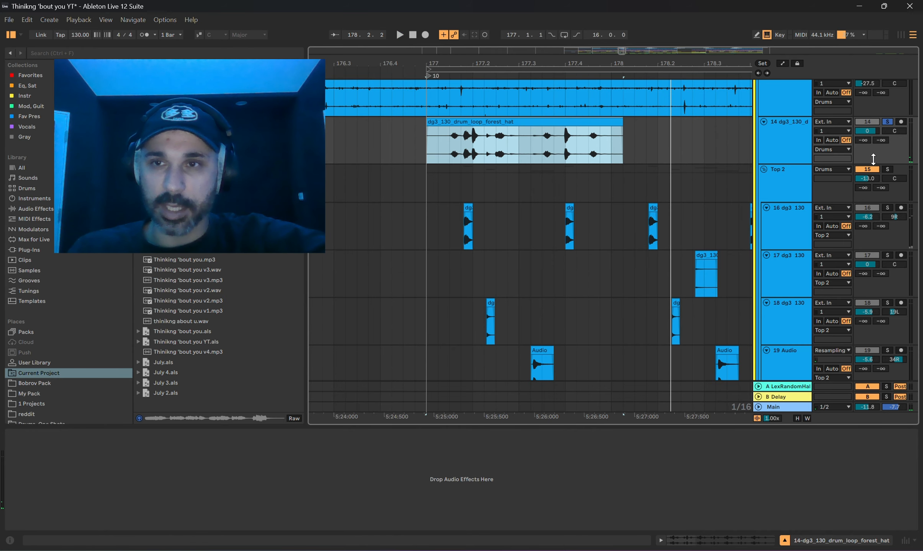
- Listen to the processed Top 2 group in solo and show the UK2S Hat track's sampler
{"action": "left_click", "coordinate": [853, 170]}
{"action": "scroll", "coordinate": [782, 158], "scroll_direction": "down", "scroll_amount": 3}
{"action": "key", "text": "space"}
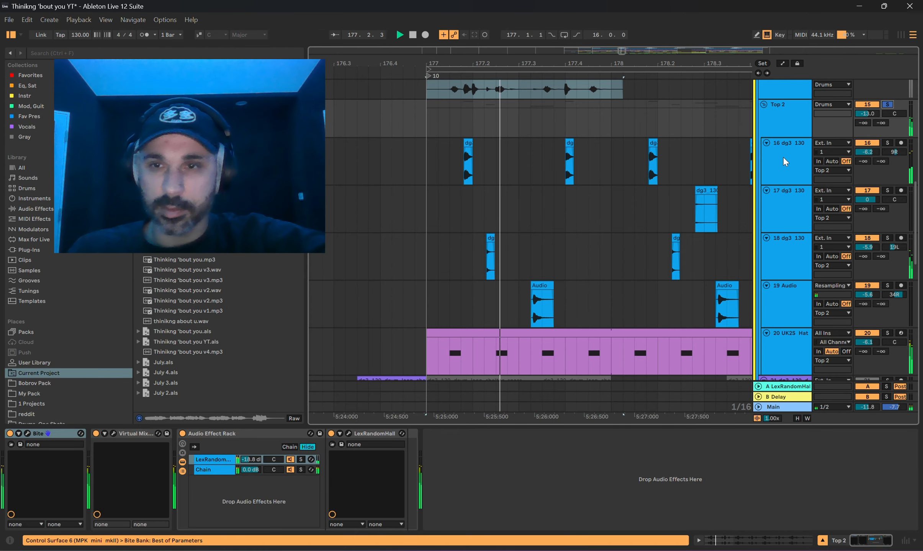
{"action": "left_click", "coordinate": [779, 343]}
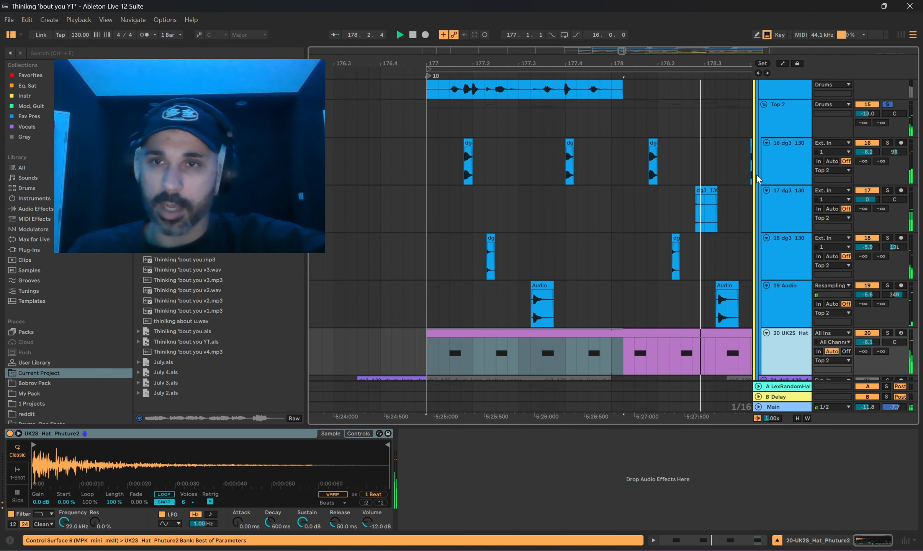
- Delete the temporary unprocessed forest hat track 14 and fold the Top 2 group
{"action": "scroll", "coordinate": [756, 178], "scroll_direction": "up", "scroll_amount": 2}
{"action": "right_click", "coordinate": [779, 139]}
{"action": "left_click", "coordinate": [482, 160]}
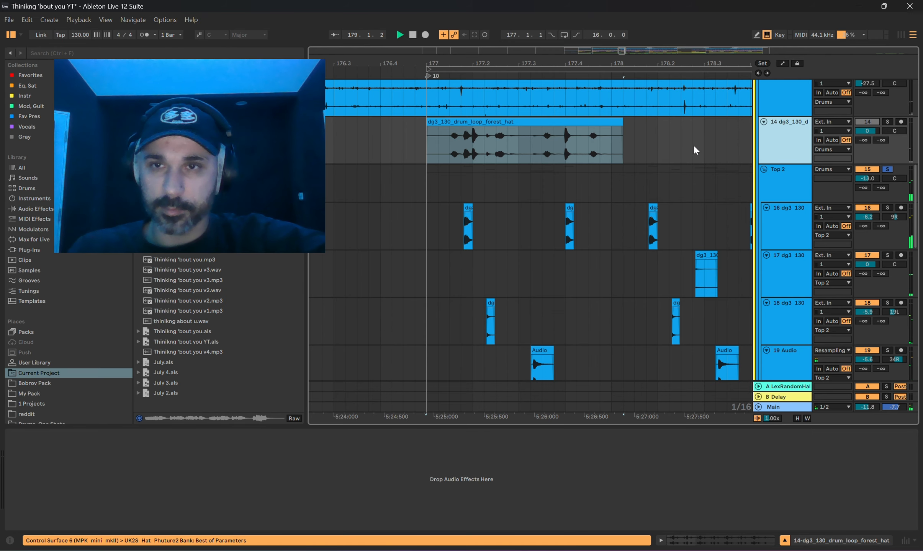
{"action": "key", "text": "Delete"}
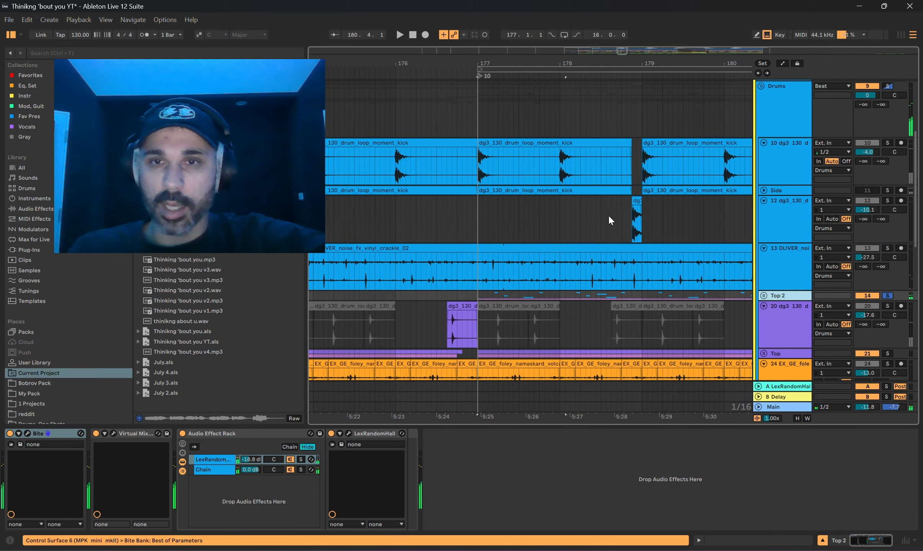
- Place the insert mark at 184.2.1 and listen to the Glitchy Clicky Roll track 26 in solo
{"action": "left_click", "coordinate": [607, 215]}
{"action": "scroll", "coordinate": [594, 210], "scroll_direction": "right", "scroll_amount": 3}
{"action": "left_click", "coordinate": [887, 201]}
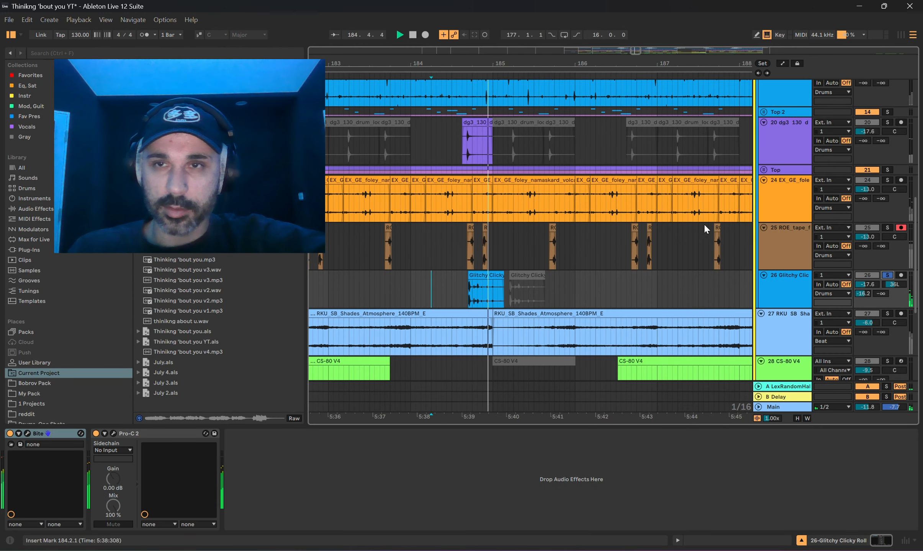
- Listen to the whole Drums group in solo and check the kick loop track 12
{"action": "scroll", "coordinate": [704, 224], "scroll_direction": "up", "scroll_amount": 3}
{"action": "left_click", "coordinate": [889, 119]}
{"action": "scroll", "coordinate": [640, 164], "scroll_direction": "down", "scroll_amount": 3}
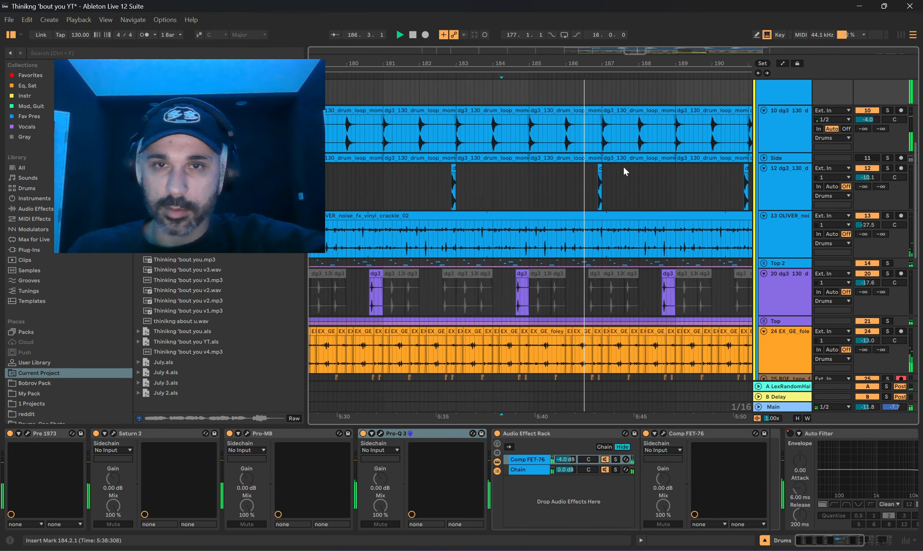
{"action": "left_click", "coordinate": [796, 177]}
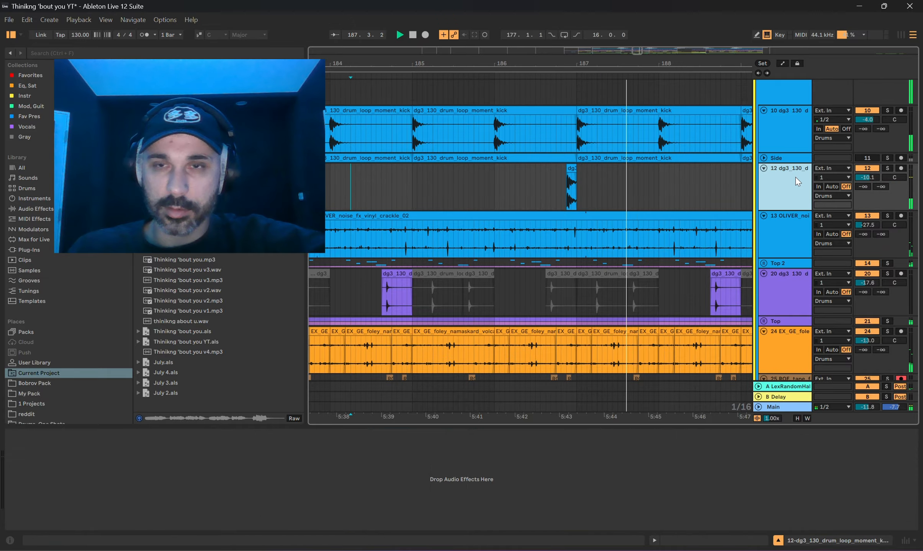
{"action": "scroll", "coordinate": [639, 149], "scroll_direction": "down", "scroll_amount": 3}
{"action": "scroll", "coordinate": [651, 153], "scroll_direction": "down", "scroll_amount": 3}
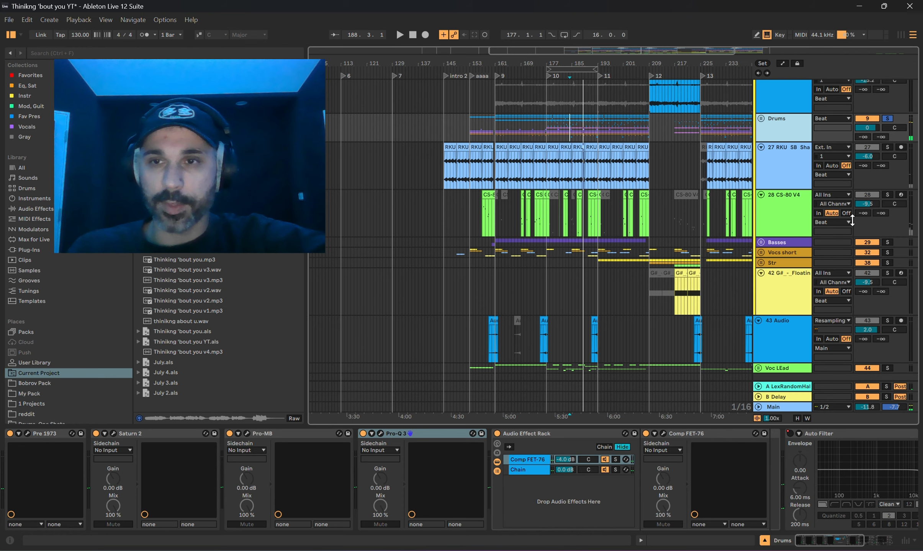
- Unfold and solo the Basses group, and play it while viewing the Reese Arsenal preset in track 30's KORG MS-20 V
{"action": "left_click", "coordinate": [761, 240]}
{"action": "left_click", "coordinate": [781, 294]}
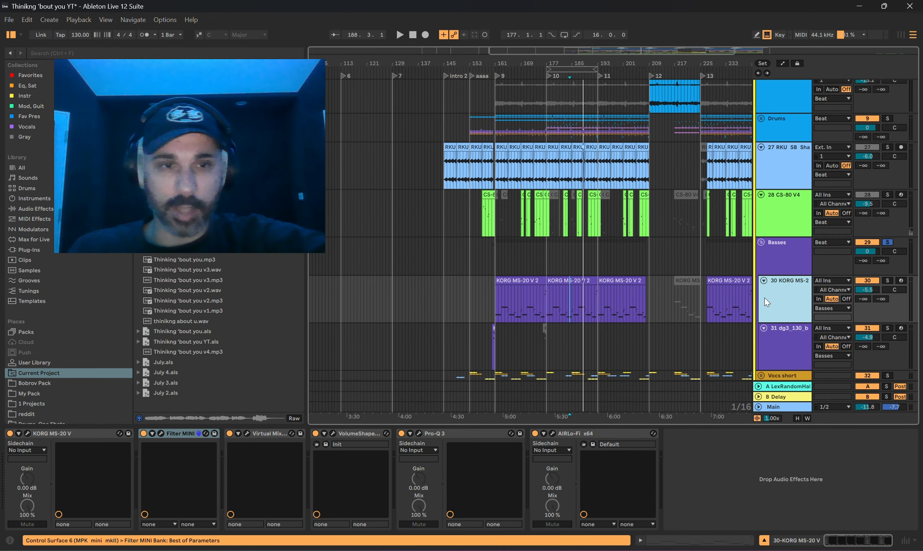
{"action": "left_click", "coordinate": [27, 433]}
{"action": "key", "text": "space"}
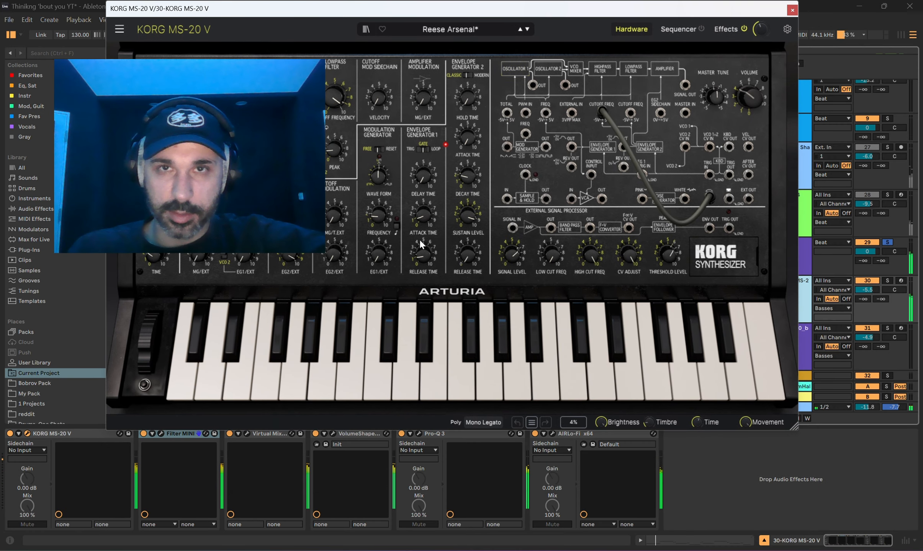
{"action": "left_click_drag", "start_coordinate": [316, 10], "coordinate": [473, 161]}
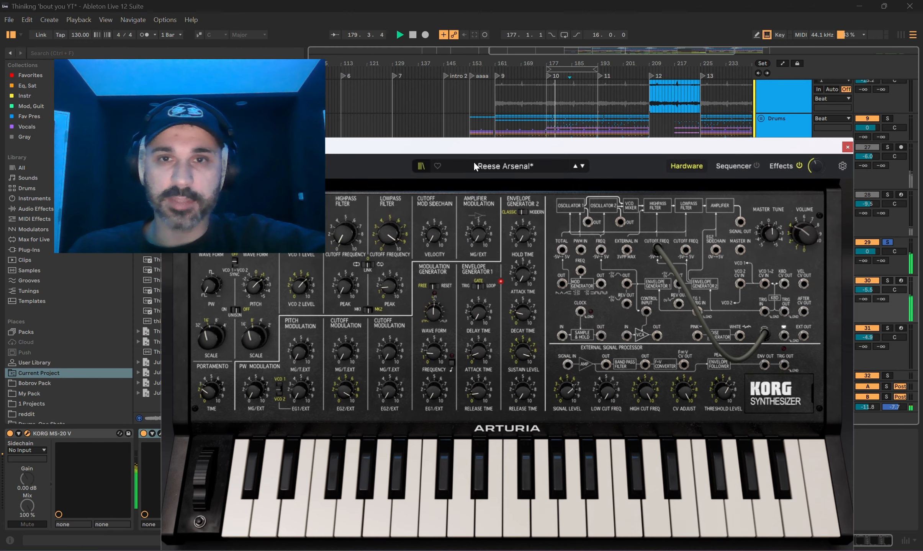
{"action": "left_click", "coordinate": [848, 147]}
- Switch off all effects after the KORG MS-20 V on track 30, from Filter MINI through AIRLo-Fi
{"action": "left_click", "coordinate": [638, 435]}
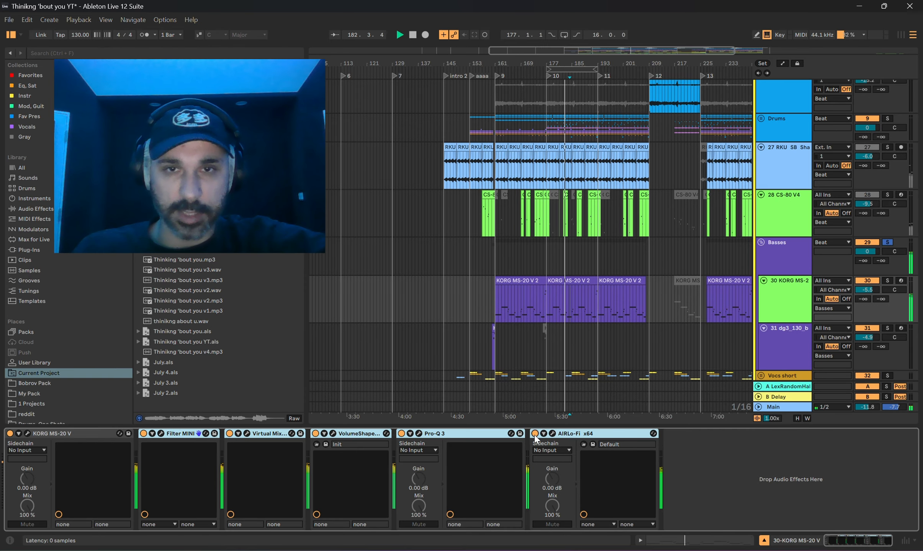
{"action": "scroll", "coordinate": [564, 245], "scroll_direction": "up", "scroll_amount": 2}
{"action": "left_click", "coordinate": [717, 459]}
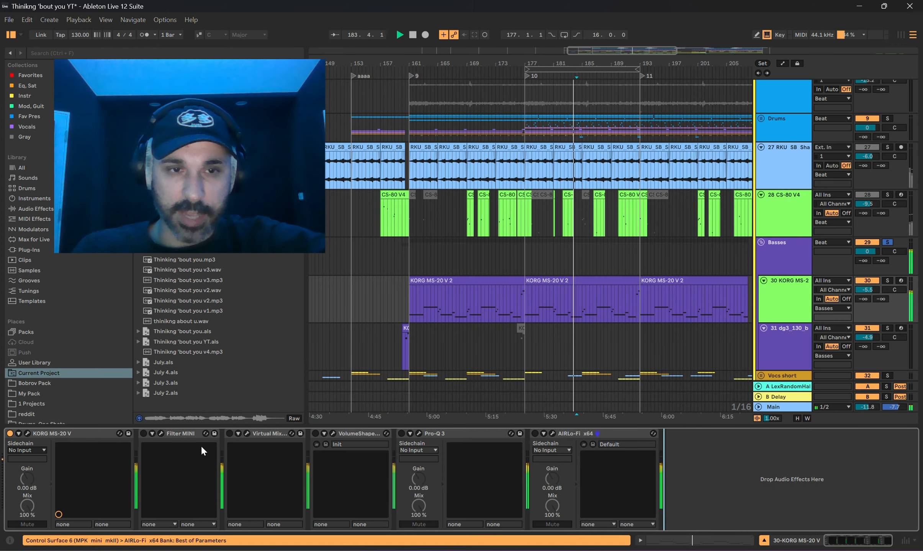
- Switch Filter MINI and the Virtual Mix plug-in back on for the bass, and inspect the Virtual Mix plug-in
{"action": "left_click", "coordinate": [144, 433]}
{"action": "left_click", "coordinate": [231, 434]}
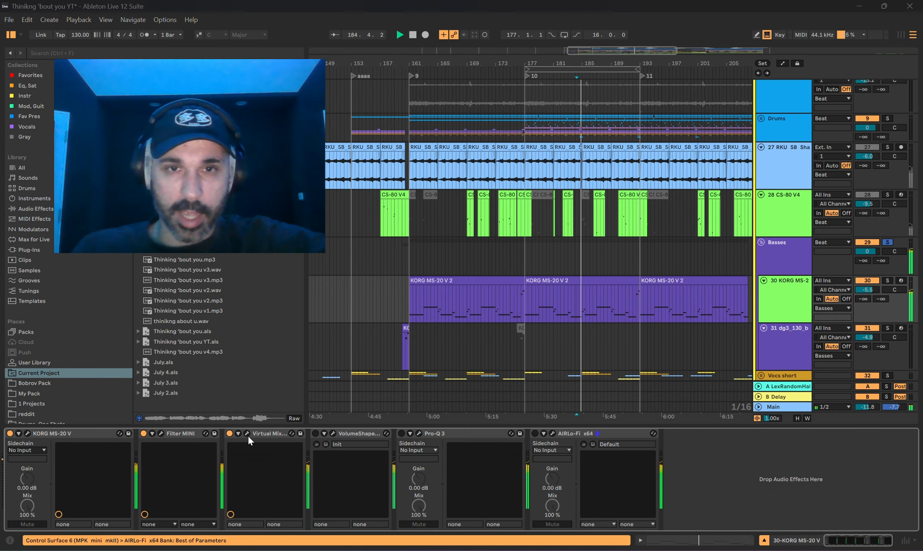
{"action": "left_click", "coordinate": [247, 434]}
{"action": "left_click", "coordinate": [516, 213]}
- Switch VolumeShaper back on for the bass and inspect its volume curve
{"action": "left_click", "coordinate": [316, 434]}
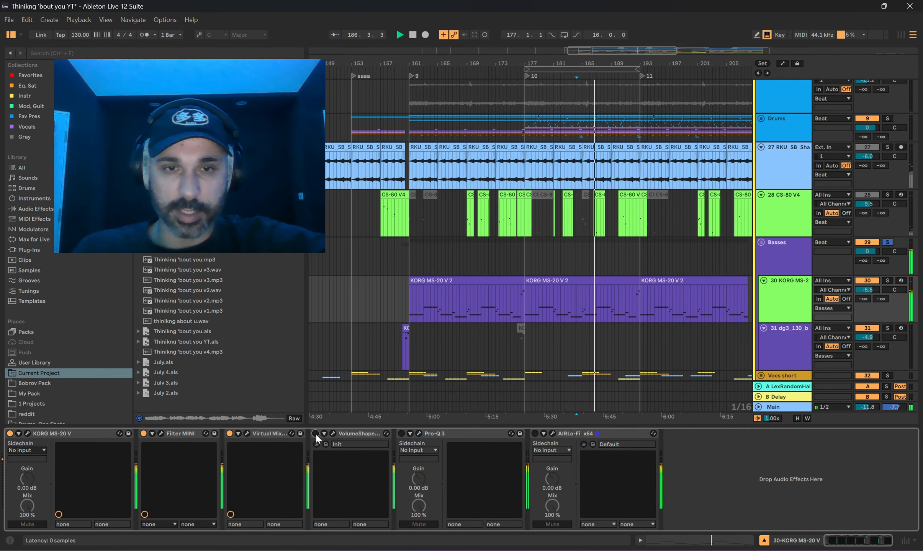
{"action": "left_click", "coordinate": [333, 434]}
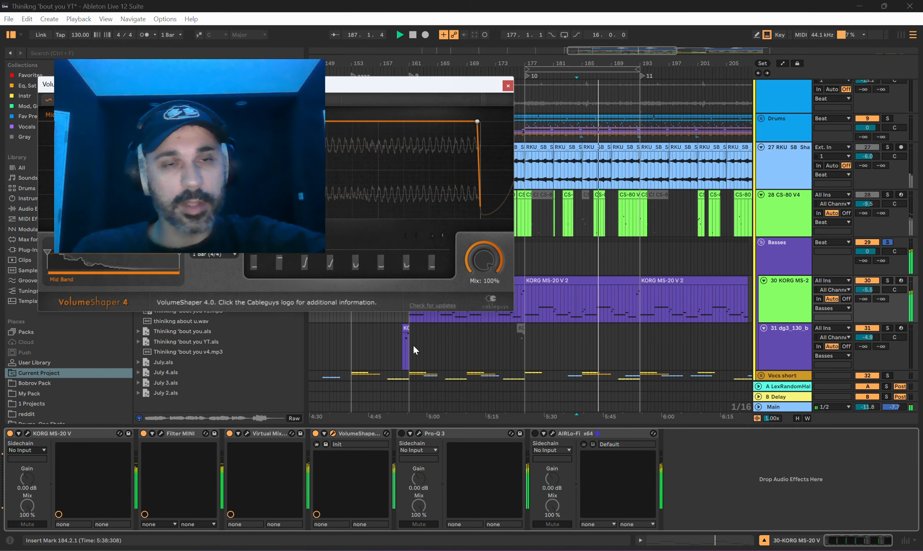
{"action": "left_click", "coordinate": [508, 86]}
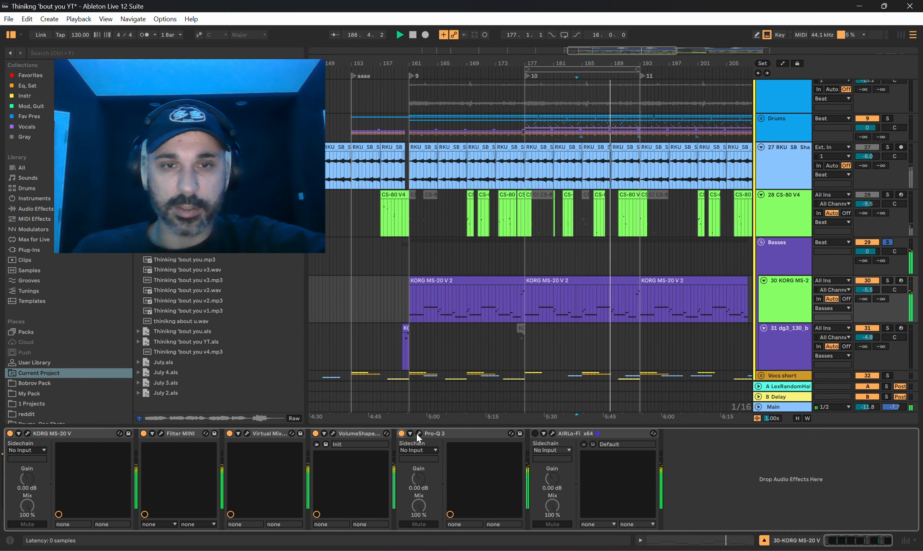
- Switch Pro-Q 3 and AIRLo-Fi back on for the bass, inspecting the settings of each
{"action": "left_click", "coordinate": [401, 434]}
{"action": "left_click", "coordinate": [419, 434]}
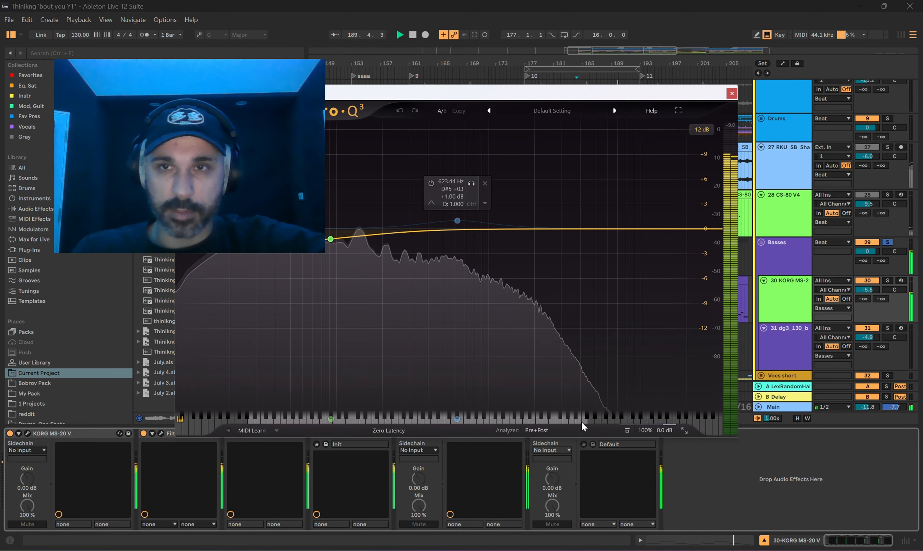
{"action": "left_click", "coordinate": [732, 93]}
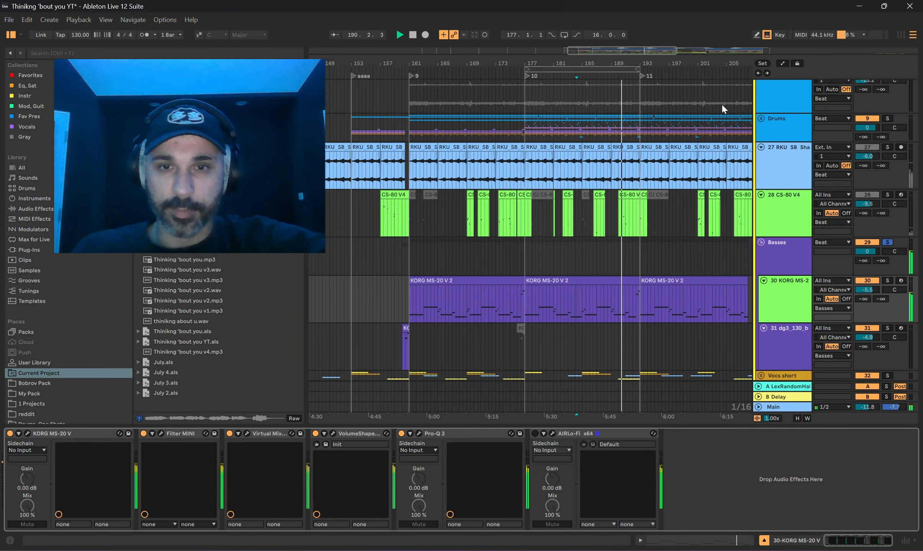
{"action": "left_click", "coordinate": [553, 434]}
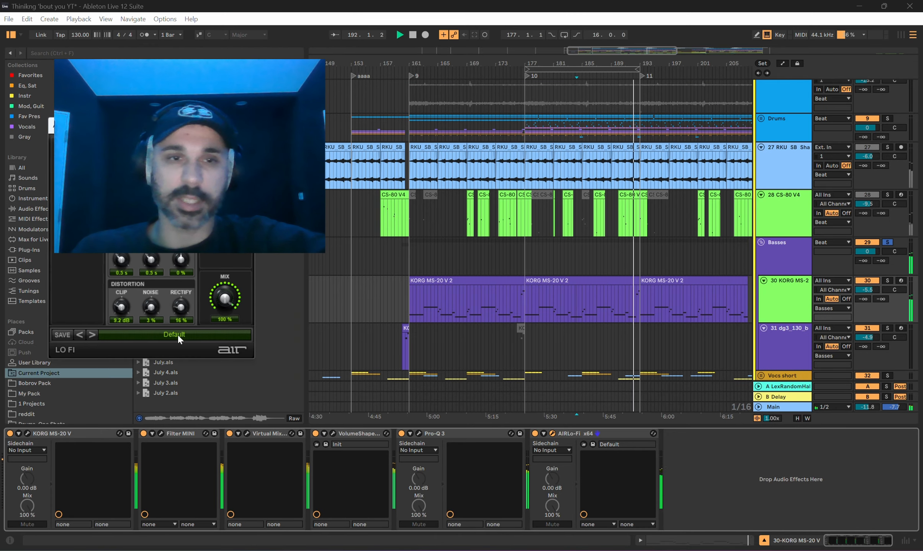
{"action": "left_click", "coordinate": [246, 125]}
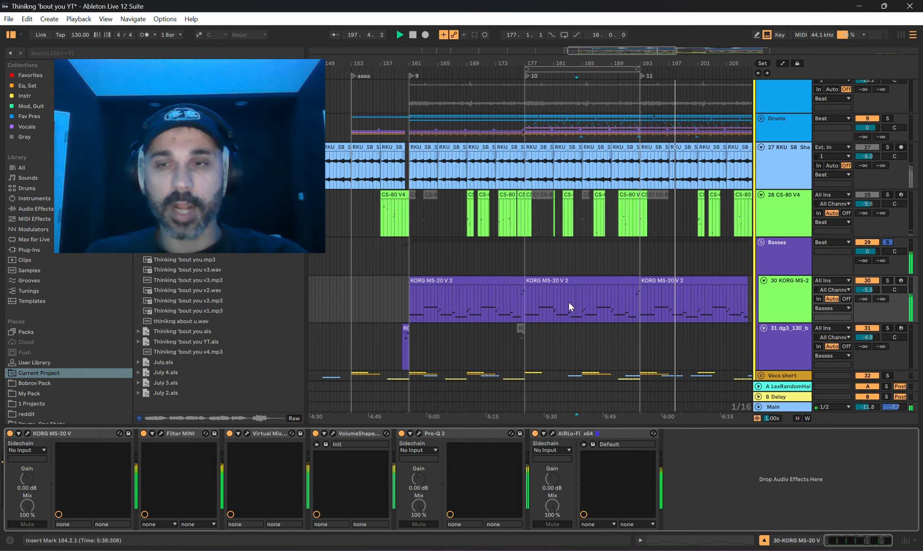
- Fold the Basses group and solo the CS-80 V4 track 28, placing the insert mark at 157.1.3
{"action": "scroll", "coordinate": [570, 306], "scroll_direction": "right", "scroll_amount": 2}
{"action": "left_click", "coordinate": [761, 243]}
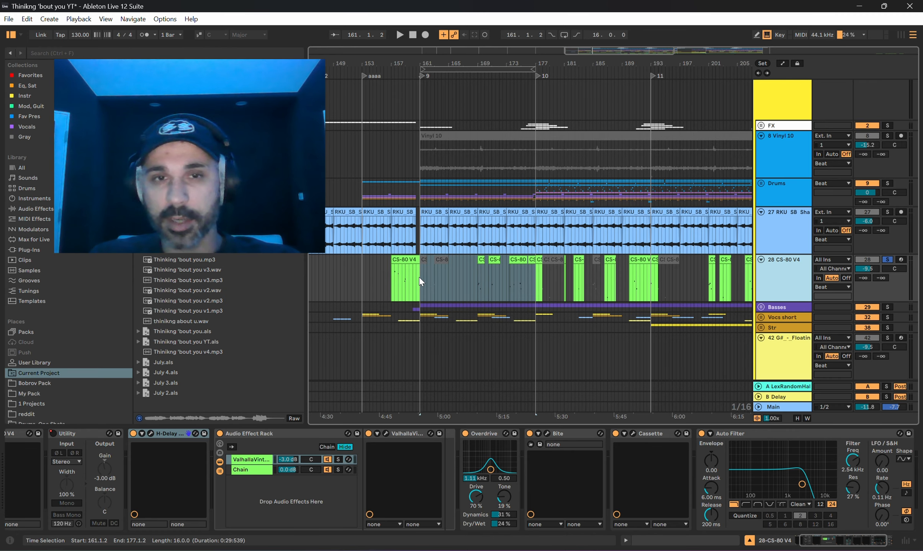
{"action": "left_click", "coordinate": [392, 268]}
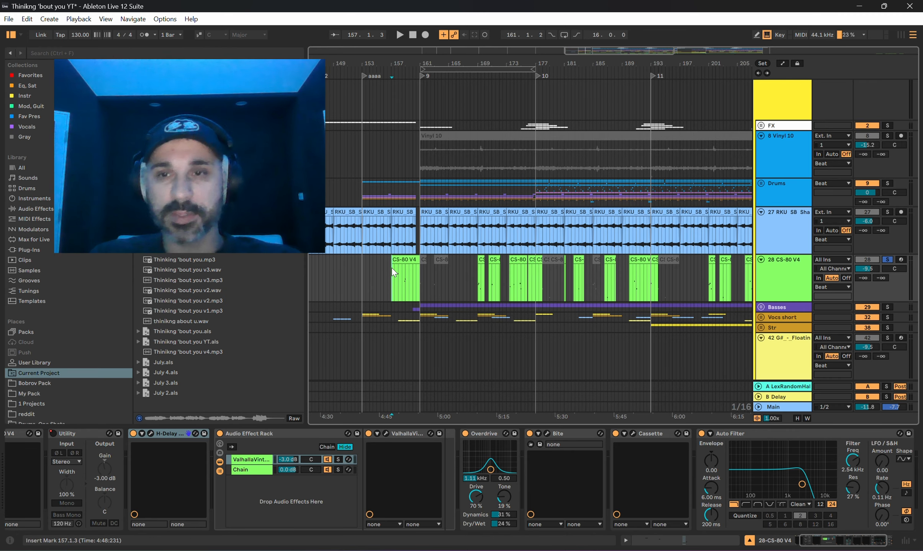
- Play the soloed CS-80 V4 track from 157.1.3 and again from around bar 169, stopping playback at the end
{"action": "key", "text": "space"}
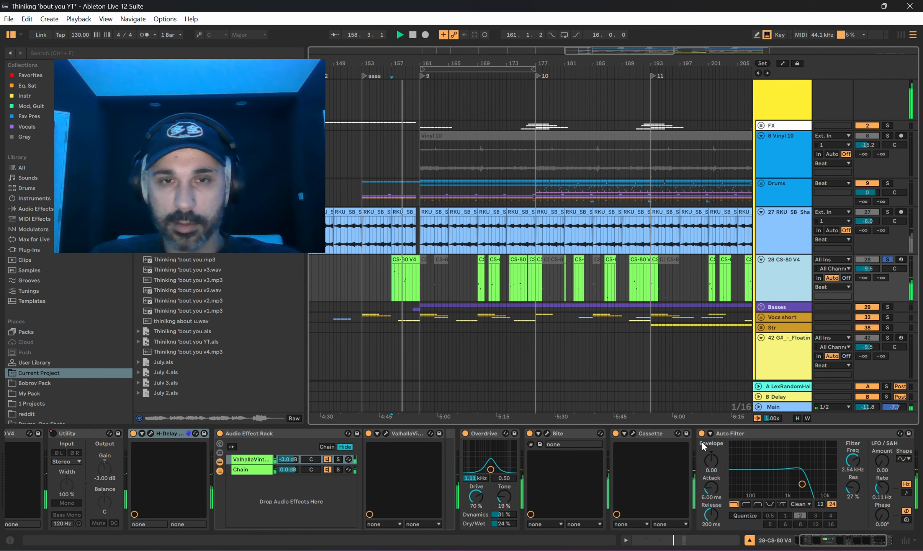
{"action": "scroll", "coordinate": [701, 442], "scroll_direction": "down", "scroll_amount": 2}
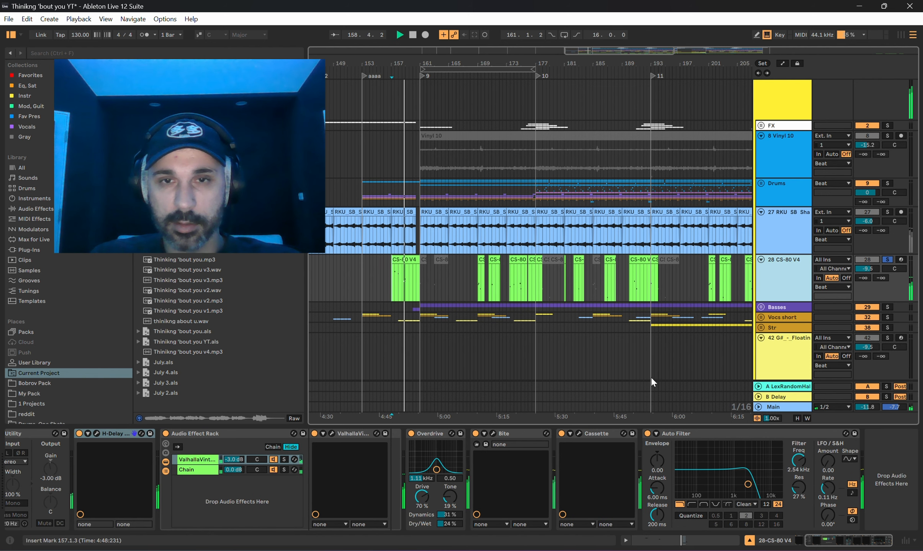
{"action": "left_click", "coordinate": [481, 282]}
{"action": "key", "text": "space"}
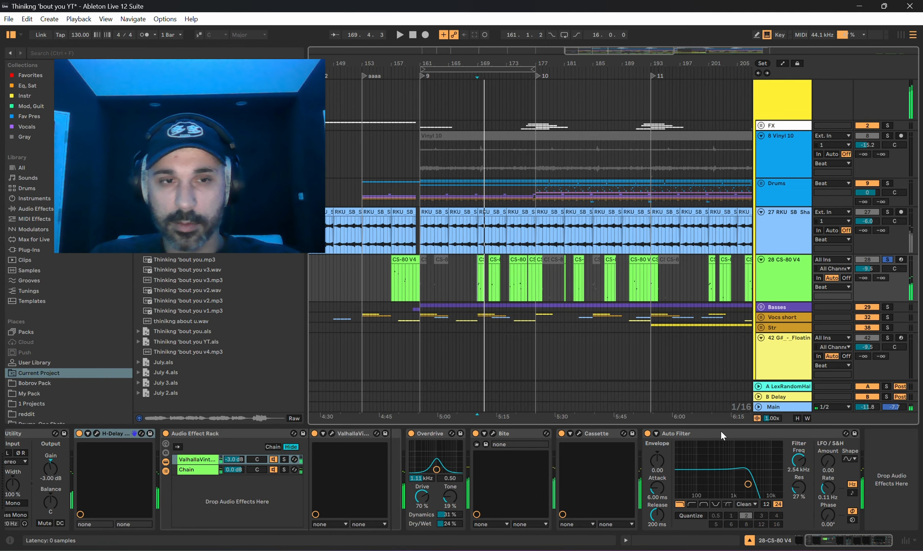
- Inspect the CS-80 V4 instrument's Big Move patch and move its window clear of the device chain
{"action": "left_click", "coordinate": [720, 431]}
{"action": "scroll", "coordinate": [479, 459], "scroll_direction": "up", "scroll_amount": 3}
{"action": "left_click", "coordinate": [235, 433]}
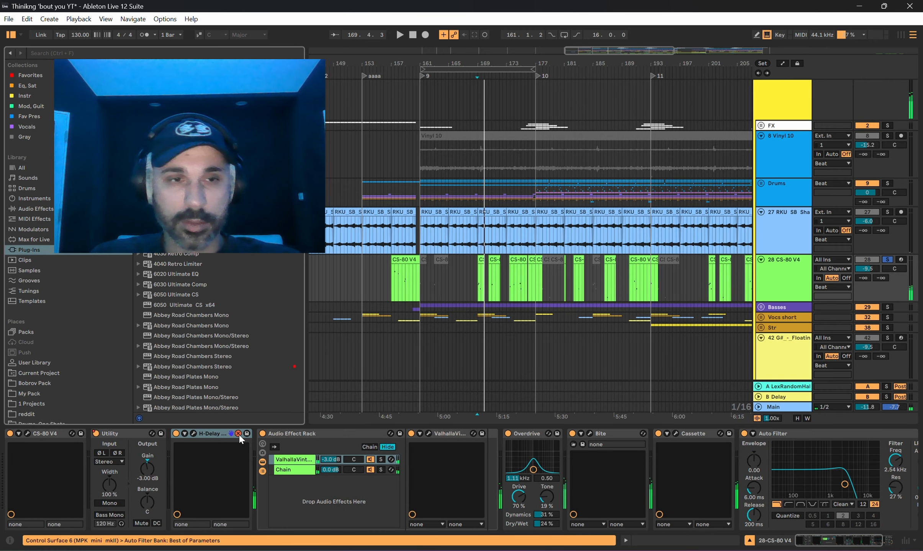
{"action": "left_click", "coordinate": [28, 434]}
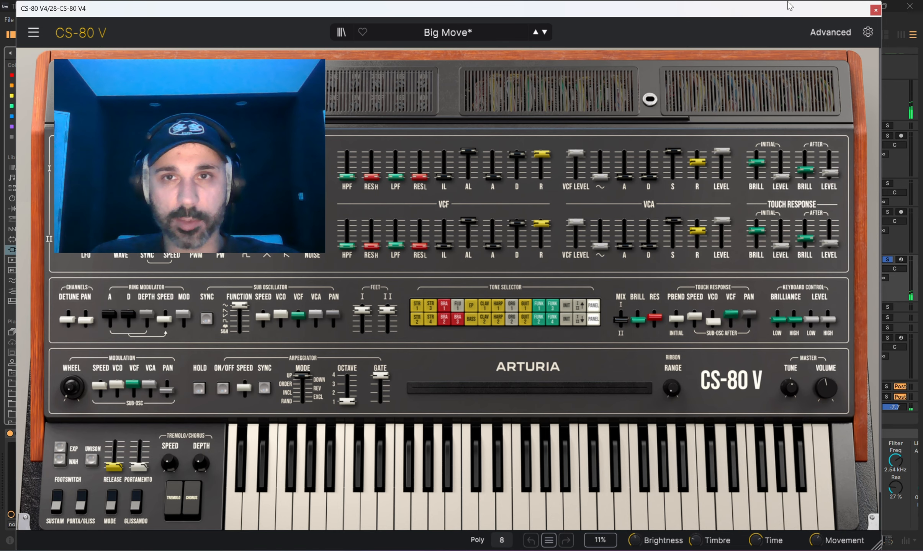
{"action": "left_click_drag", "start_coordinate": [711, 7], "coordinate": [732, 495]}
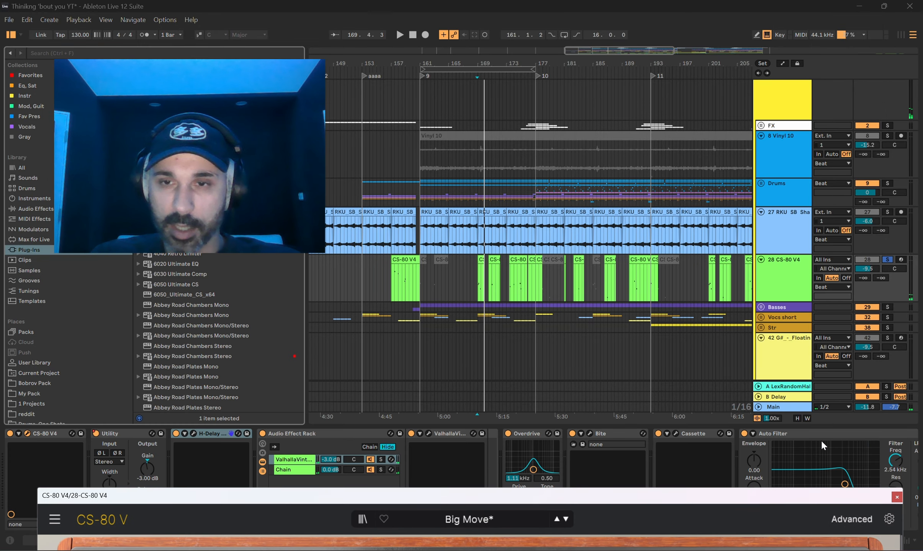
- Bypass the effects from H-Delay through Auto Filter, play the unprocessed CS-80 V4 sound, and switch the effects back on
{"action": "left_click", "coordinate": [793, 437]}
{"action": "left_click", "coordinate": [750, 435]}
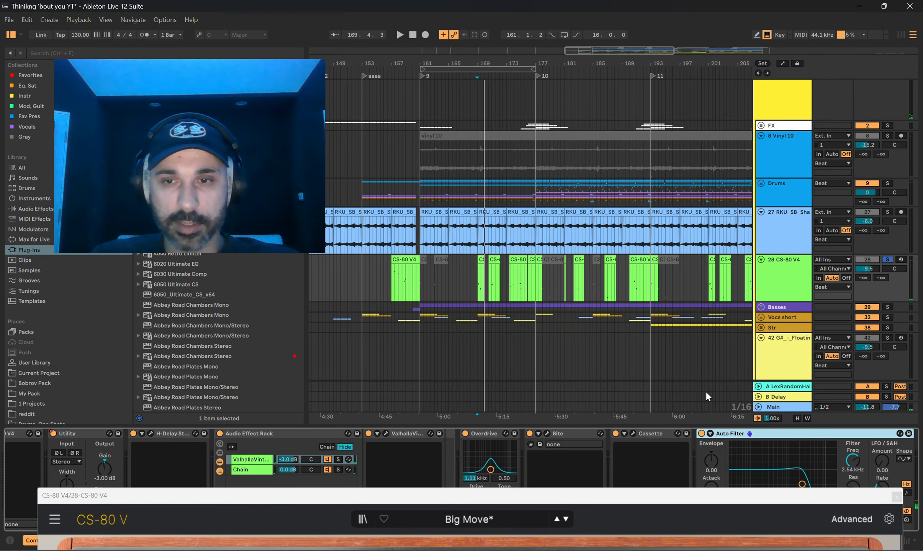
{"action": "left_click", "coordinate": [158, 437], "text": "shift"}
{"action": "key", "text": "space"}
{"action": "left_click", "coordinate": [133, 434]}
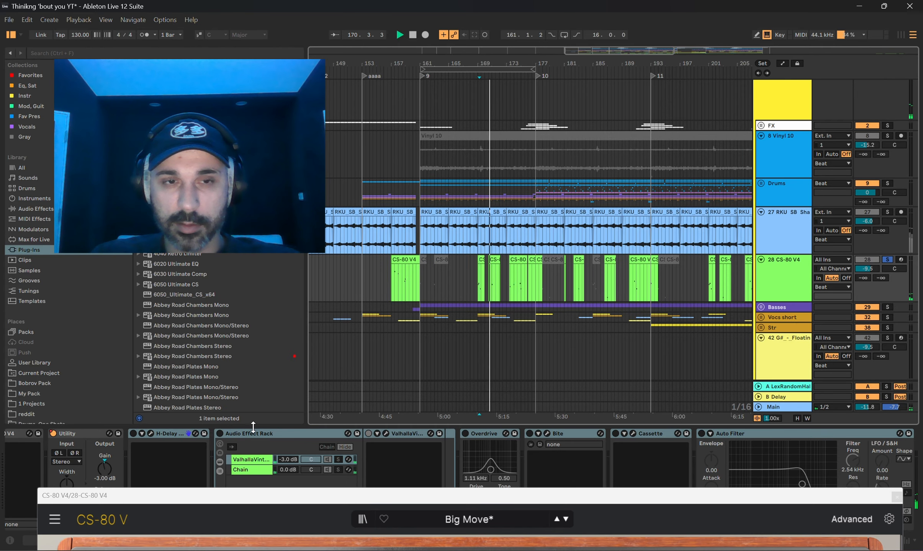
{"action": "left_click", "coordinate": [218, 433]}
{"action": "left_click", "coordinate": [161, 447]}
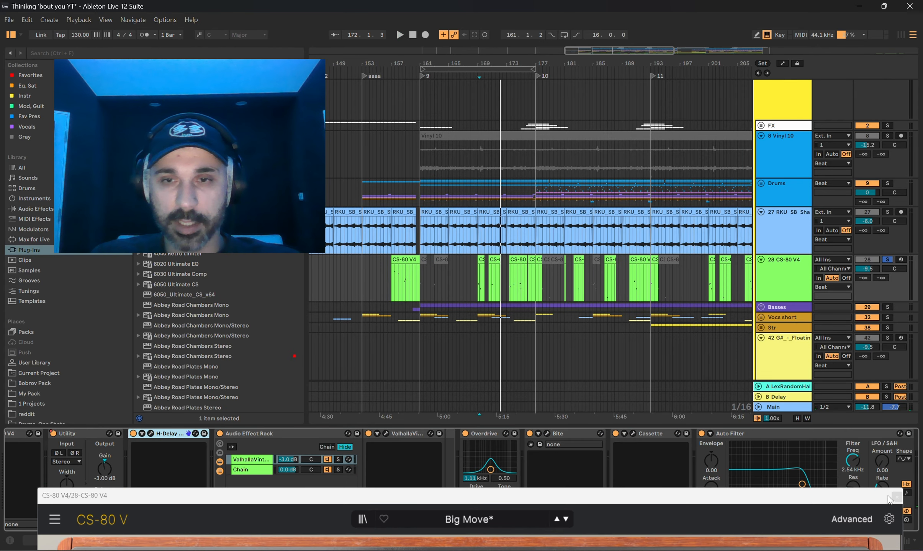
- Close the CS-80 V4 window and inspect the settings of the Bite and Cassette plug-ins
{"action": "left_click", "coordinate": [896, 497]}
{"action": "scroll", "coordinate": [490, 451], "scroll_direction": "right", "scroll_amount": 3}
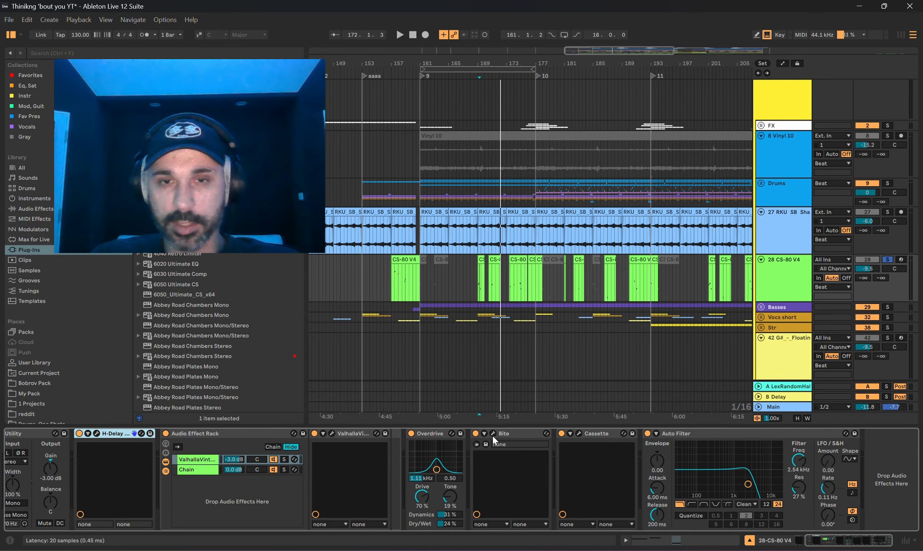
{"action": "left_click", "coordinate": [493, 435]}
{"action": "left_click", "coordinate": [581, 432]}
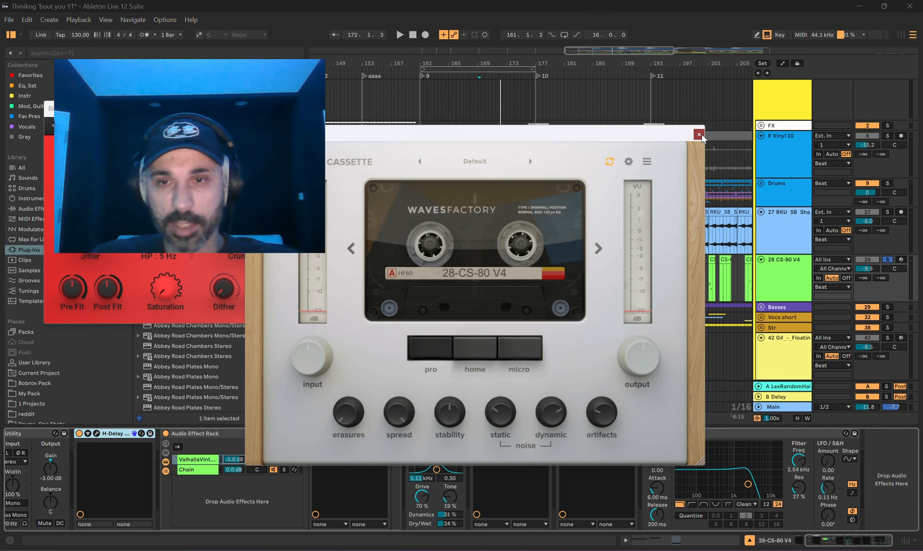
{"action": "left_click", "coordinate": [698, 135]}
- Play the processed CS-80 V4 track from around bar 171, stop it, and bring the lower vocal tracks into view
{"action": "scroll", "coordinate": [514, 286], "scroll_direction": "up", "scroll_amount": 4, "text": "ctrl"}
{"action": "key", "text": "space"}
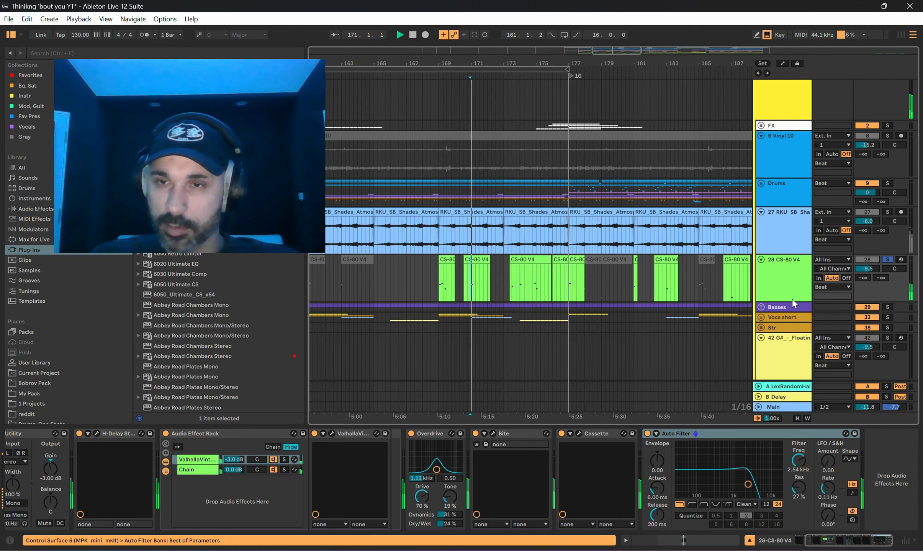
{"action": "scroll", "coordinate": [701, 280], "scroll_direction": "down", "scroll_amount": 4, "text": "ctrl"}
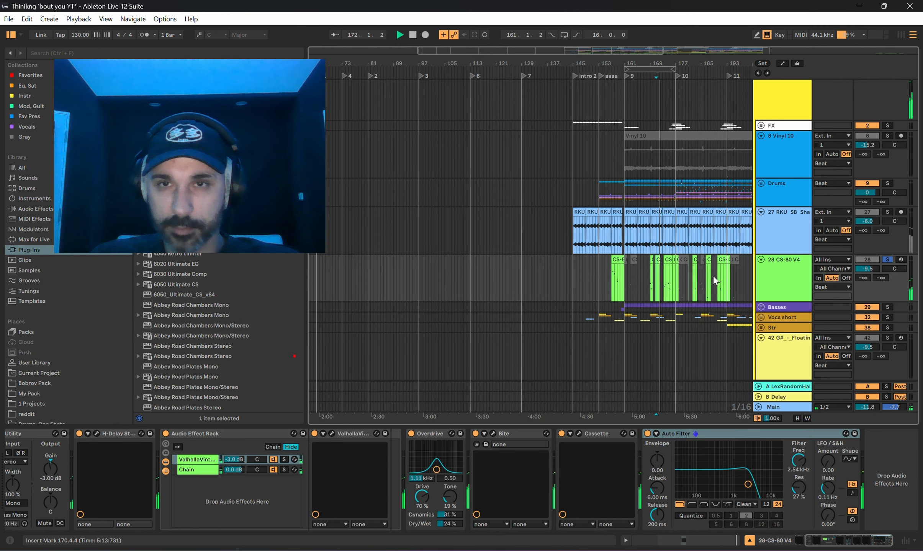
{"action": "scroll", "coordinate": [701, 282], "scroll_direction": "down", "scroll_amount": 3}
{"action": "scroll", "coordinate": [699, 281], "scroll_direction": "up", "scroll_amount": 2, "text": "ctrl"}
{"action": "key", "text": "space"}
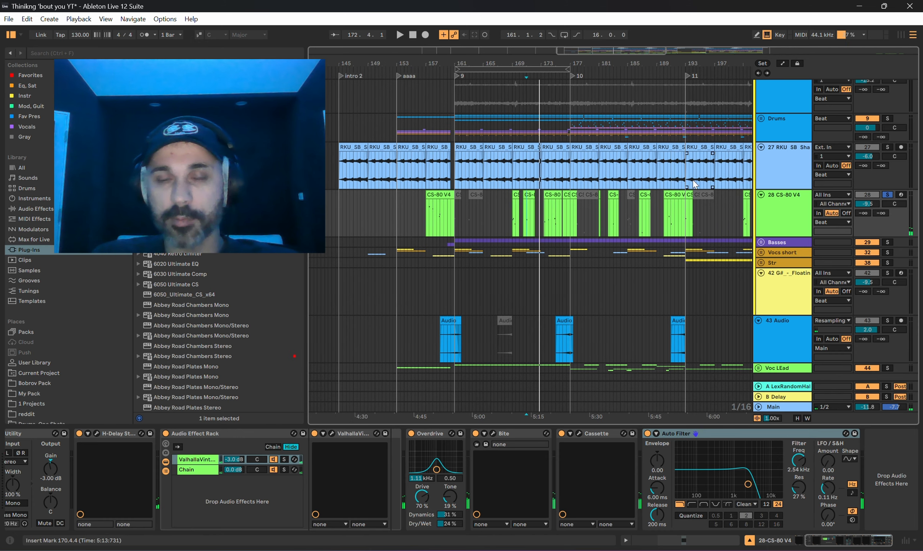
{"action": "scroll", "coordinate": [695, 184], "scroll_direction": "down", "scroll_amount": 1}
{"action": "scroll", "coordinate": [540, 217], "scroll_direction": "right", "scroll_amount": 2}
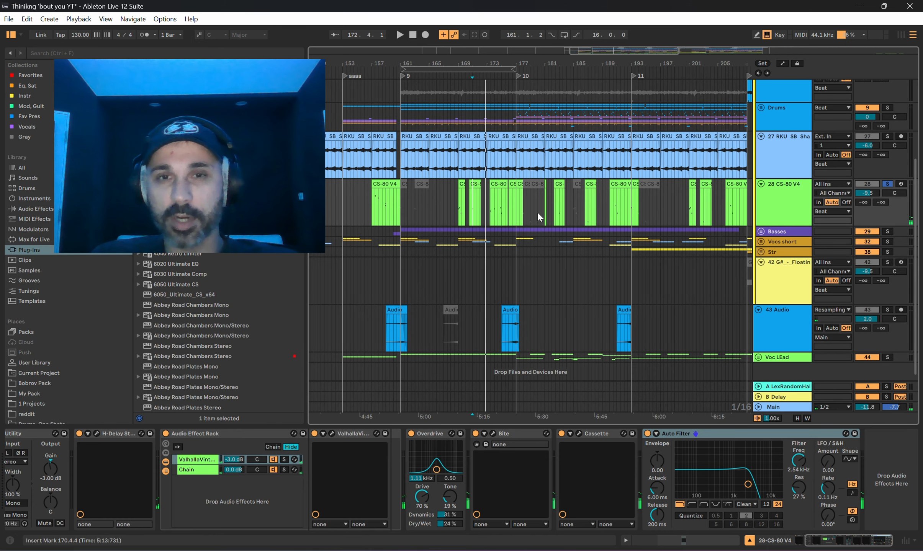
{"action": "scroll", "coordinate": [638, 243], "scroll_direction": "down", "scroll_amount": 1}
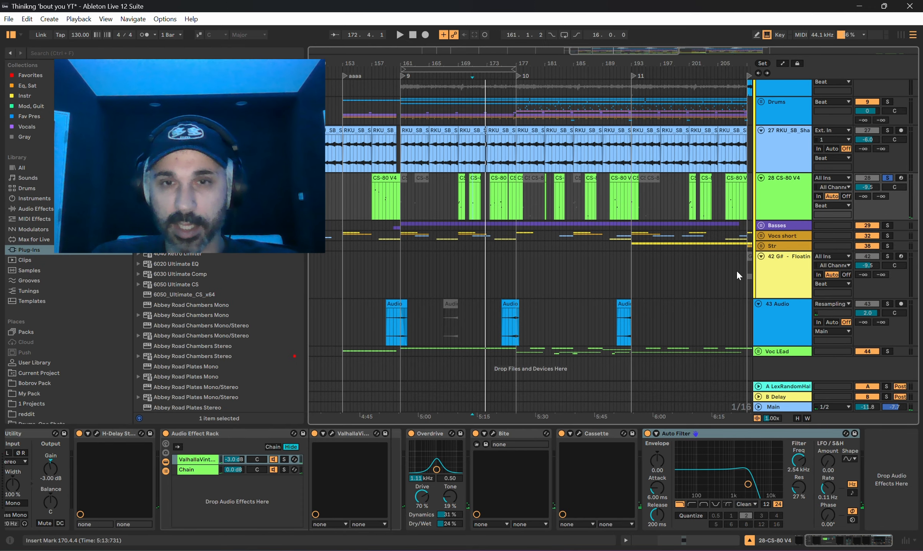
- Unfold the Voc LEad and Vocs short groups, solo Vocs short, and play it from bar 161
{"action": "left_click", "coordinate": [758, 351]}
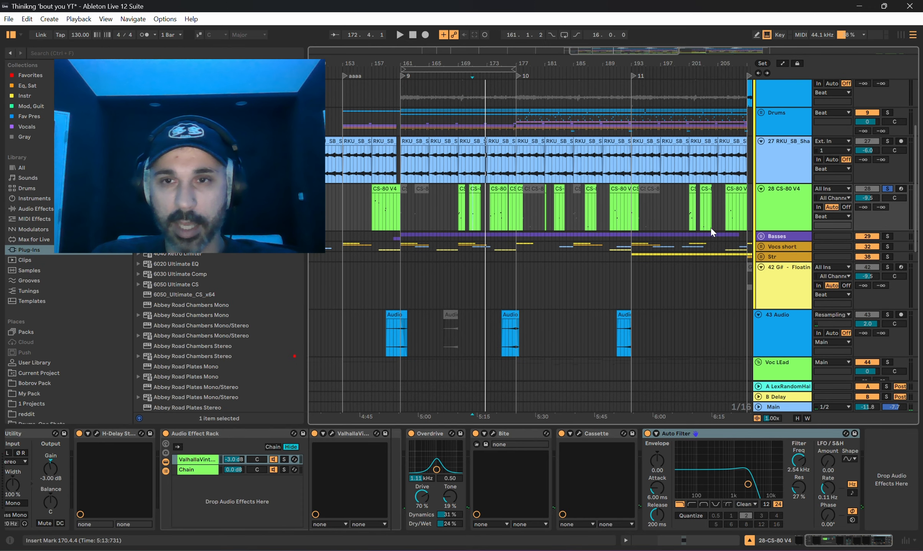
{"action": "left_click", "coordinate": [760, 248]}
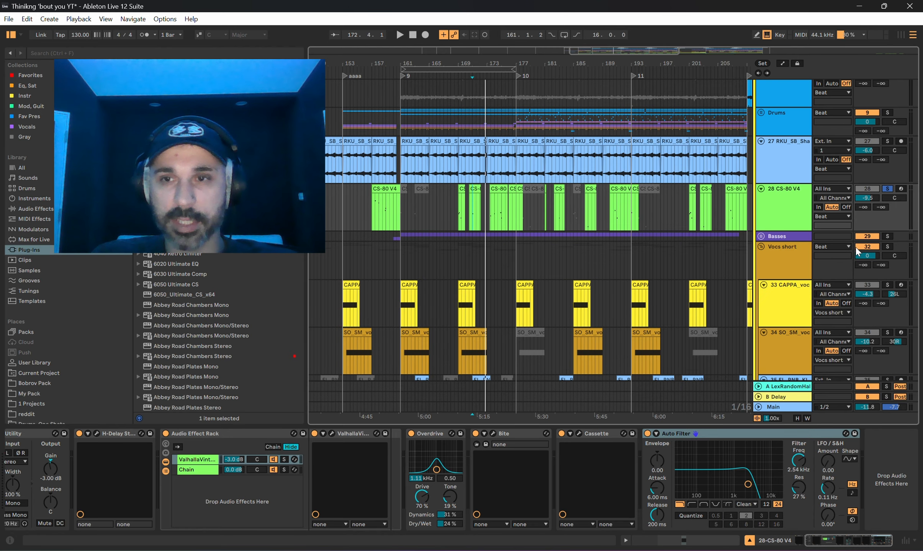
{"action": "left_click", "coordinate": [889, 249]}
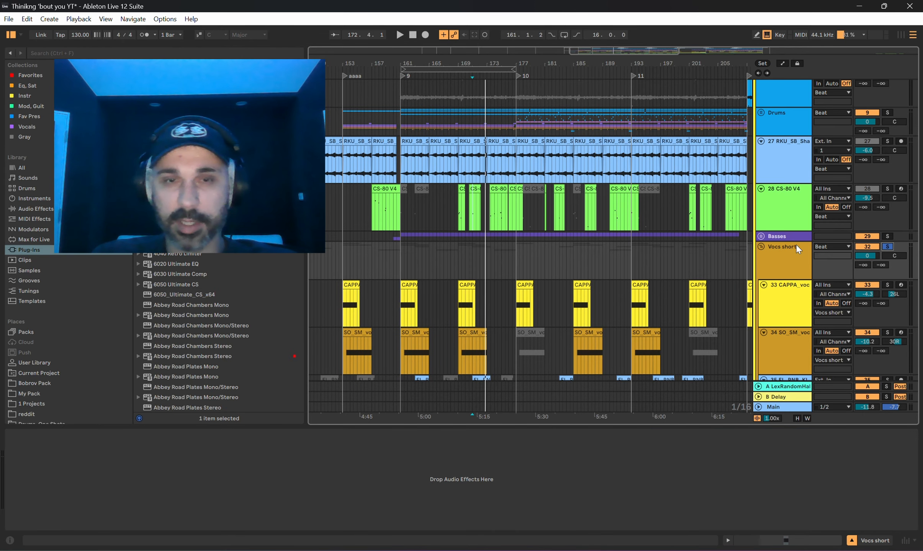
{"action": "scroll", "coordinate": [598, 224], "scroll_direction": "down", "scroll_amount": 2}
{"action": "left_click", "coordinate": [396, 207]}
{"action": "key", "text": "space"}
{"action": "scroll", "coordinate": [409, 214], "scroll_direction": "up", "scroll_amount": 4}
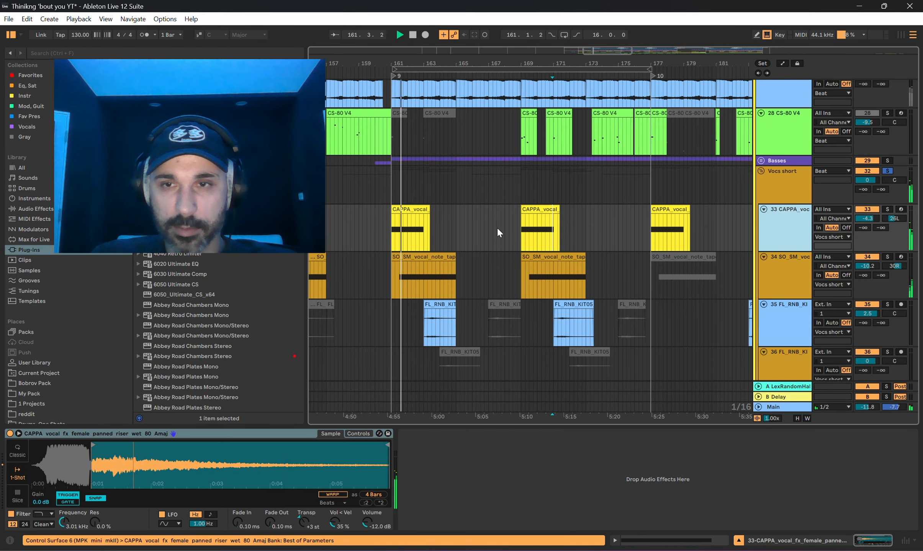
- Inspect the devices on vocal tracks 33, 34 and 35 in the Vocs short group while it plays
{"action": "left_click", "coordinate": [801, 266]}
{"action": "left_click", "coordinate": [800, 227]}
{"action": "left_click", "coordinate": [788, 272]}
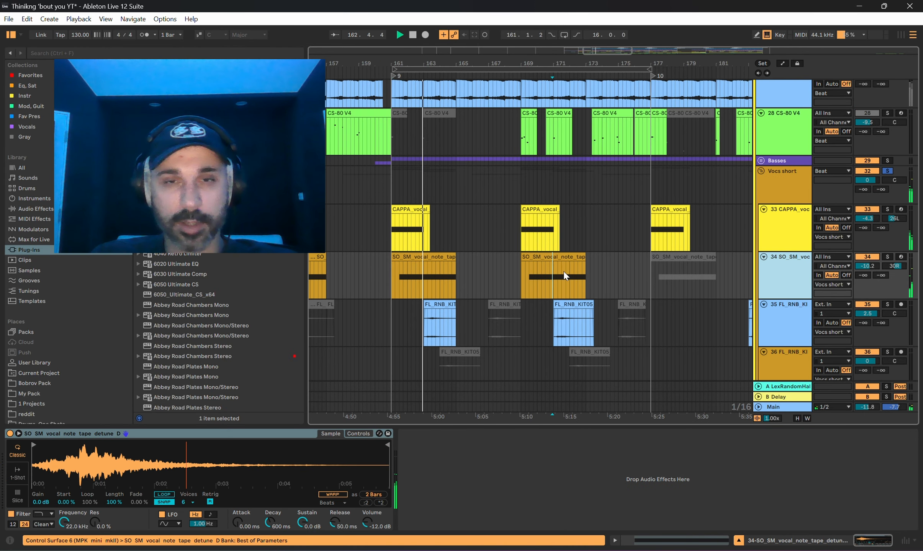
{"action": "left_click", "coordinate": [788, 316]}
{"action": "scroll", "coordinate": [788, 316], "scroll_direction": "down", "scroll_amount": 2}
{"action": "scroll", "coordinate": [787, 314], "scroll_direction": "down", "scroll_amount": 2}
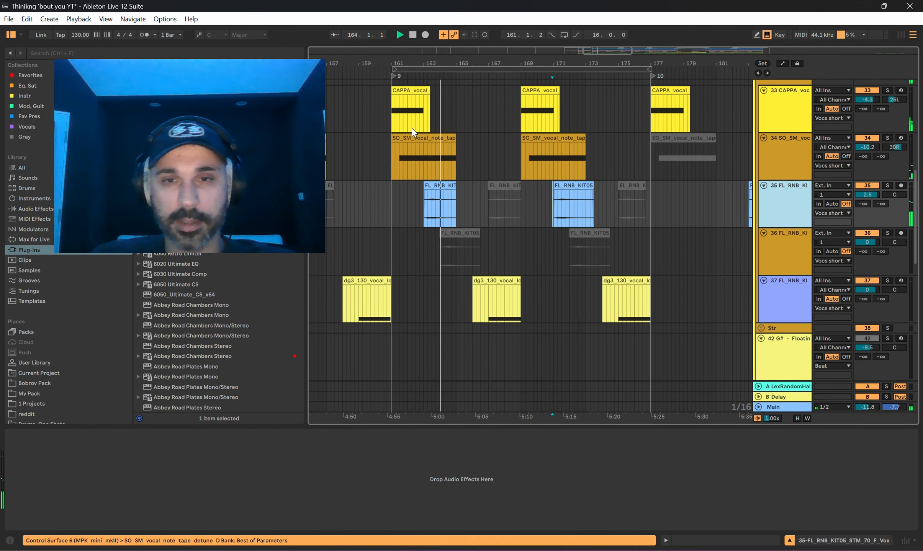
- Shift the 16-bar loop to start at 167.1.1 and inspect the sampler and Pro-Q 3 on vocal track 37
{"action": "left_click_drag", "start_coordinate": [428, 70], "coordinate": [523, 97]}
{"action": "left_click_drag", "start_coordinate": [523, 97], "coordinate": [526, 97]}
{"action": "left_click", "coordinate": [780, 290]}
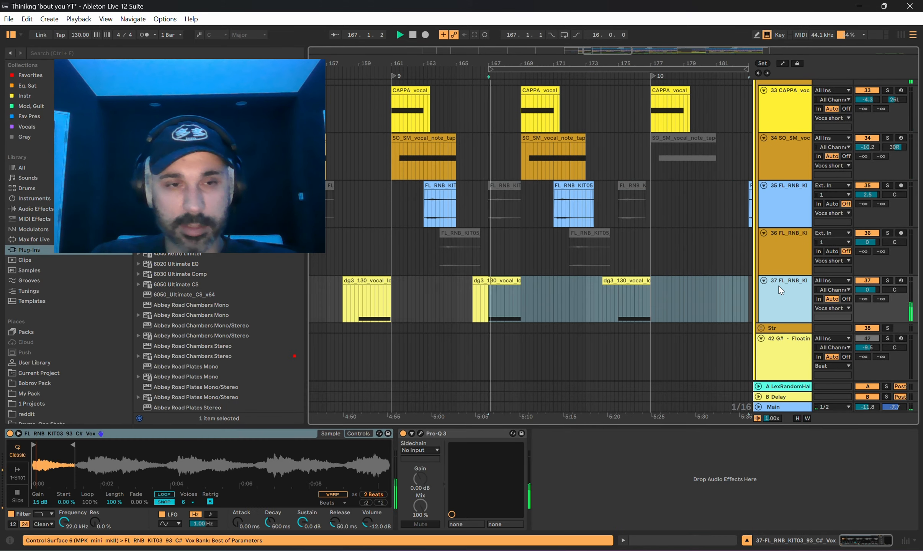
- Solo the Beat group in place of Vocs short to hear all the beat layers together
{"action": "scroll", "coordinate": [732, 195], "scroll_direction": "up", "scroll_amount": 8}
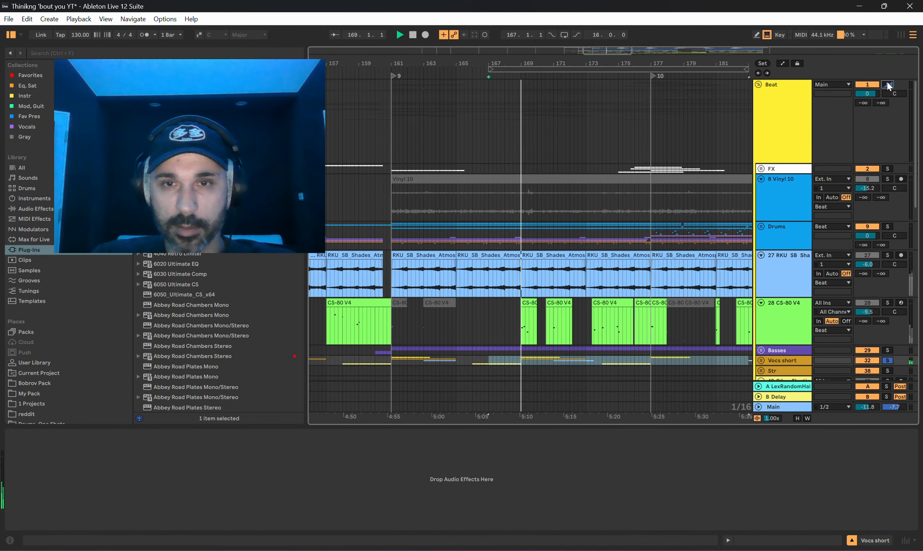
{"action": "left_click", "coordinate": [889, 85]}
{"action": "scroll", "coordinate": [774, 162], "scroll_direction": "down", "scroll_amount": 5}
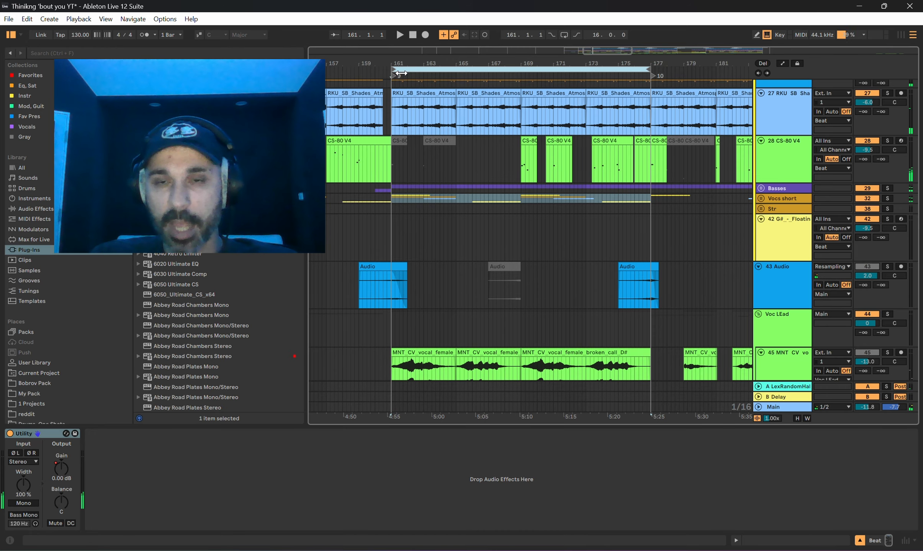
- Solo track 45, the MNT_CV female vocal in the Voc LEad group, and play it from bar 161
{"action": "scroll", "coordinate": [464, 213], "scroll_direction": "down", "scroll_amount": 4}
{"action": "key", "text": "minus"}
{"action": "key", "text": "minus"}
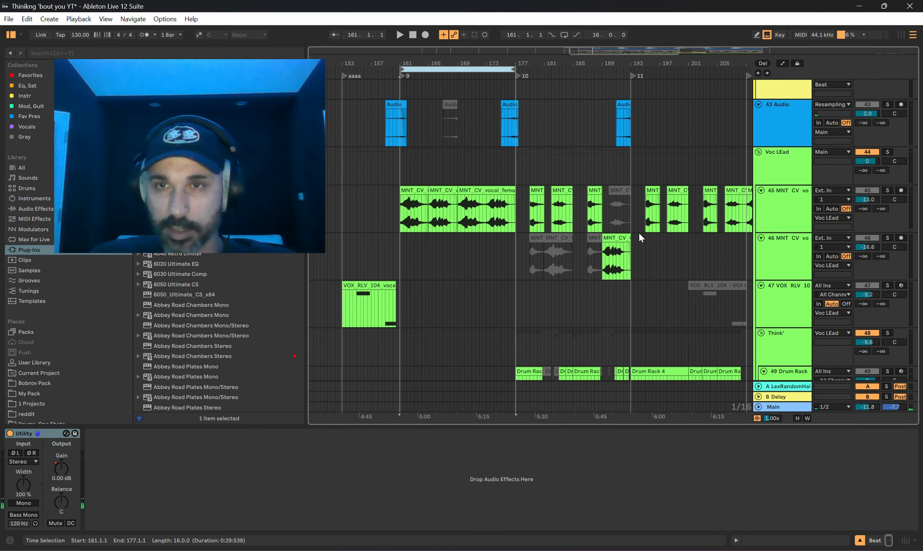
{"action": "left_click", "coordinate": [618, 151]}
{"action": "left_click", "coordinate": [887, 191]}
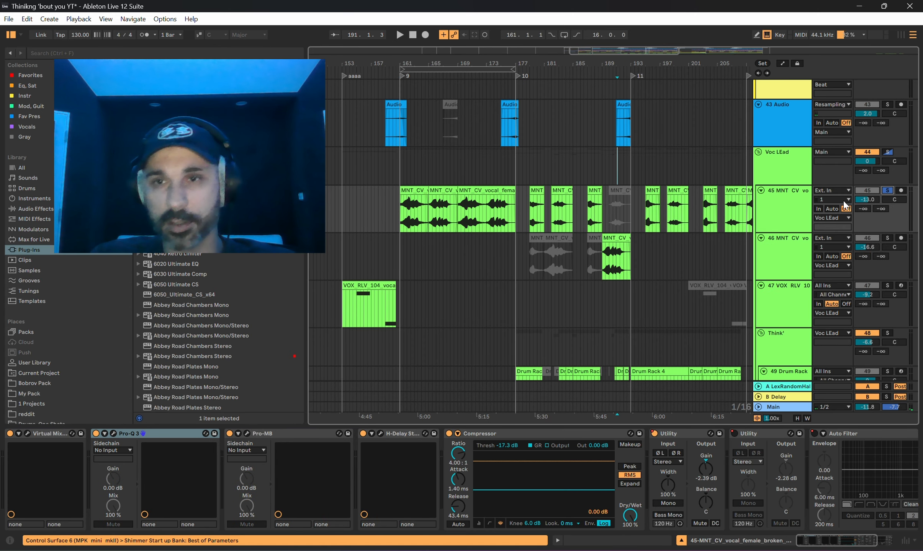
{"action": "left_click", "coordinate": [799, 201]}
{"action": "key", "text": "space"}
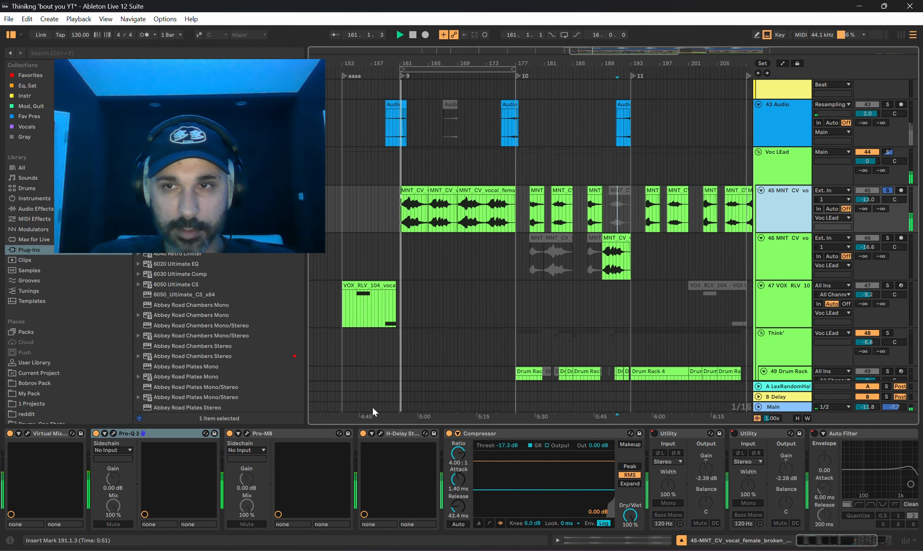
- Select the effects from Virtual Mix through Compressor on vocal track 45, and inspect the Virtual Mix and Pro-MB plug-ins
{"action": "left_click", "coordinate": [61, 473]}
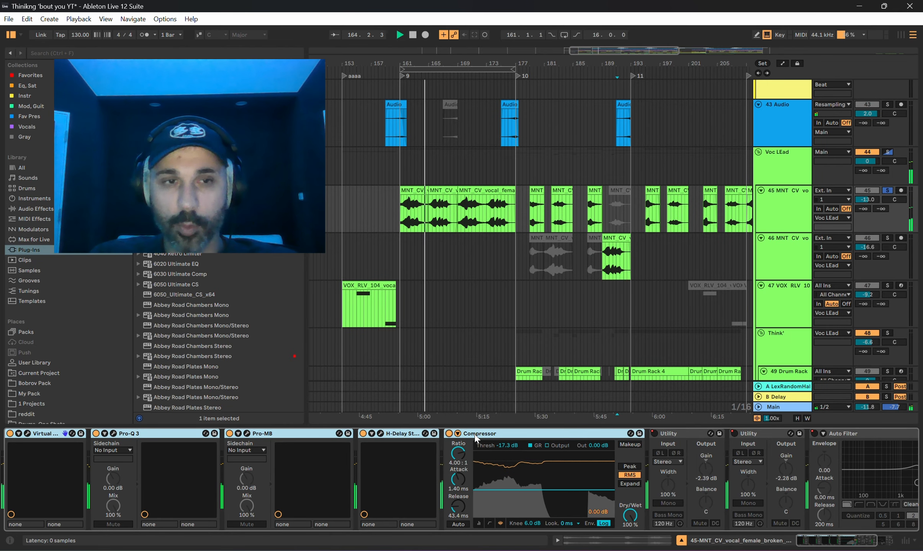
{"action": "left_click", "coordinate": [28, 434]}
{"action": "left_click", "coordinate": [28, 433]}
{"action": "left_click", "coordinate": [247, 434]}
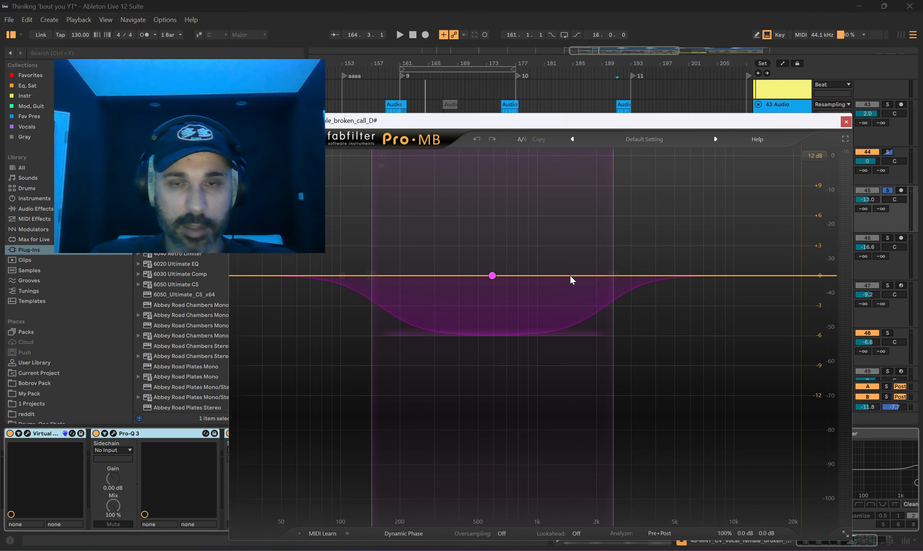
{"action": "left_click", "coordinate": [845, 139]}
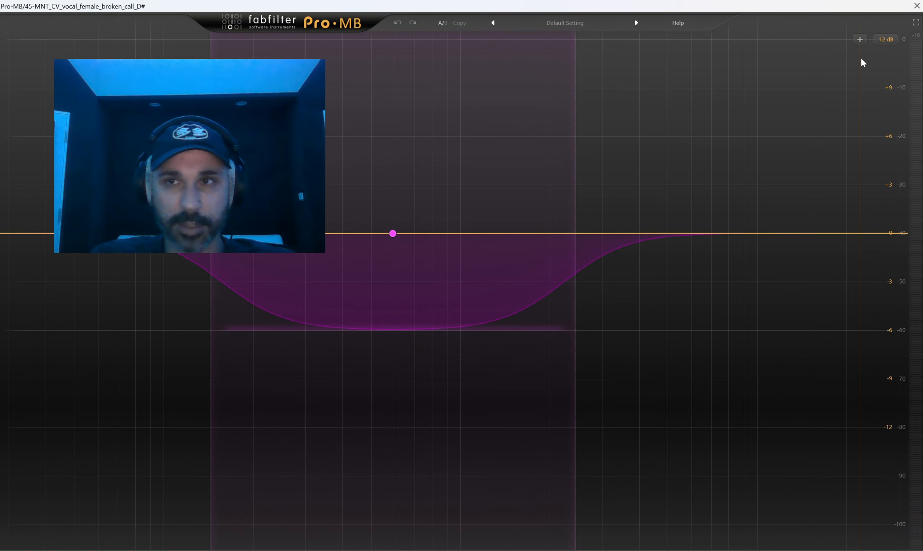
{"action": "left_click", "coordinate": [916, 6]}
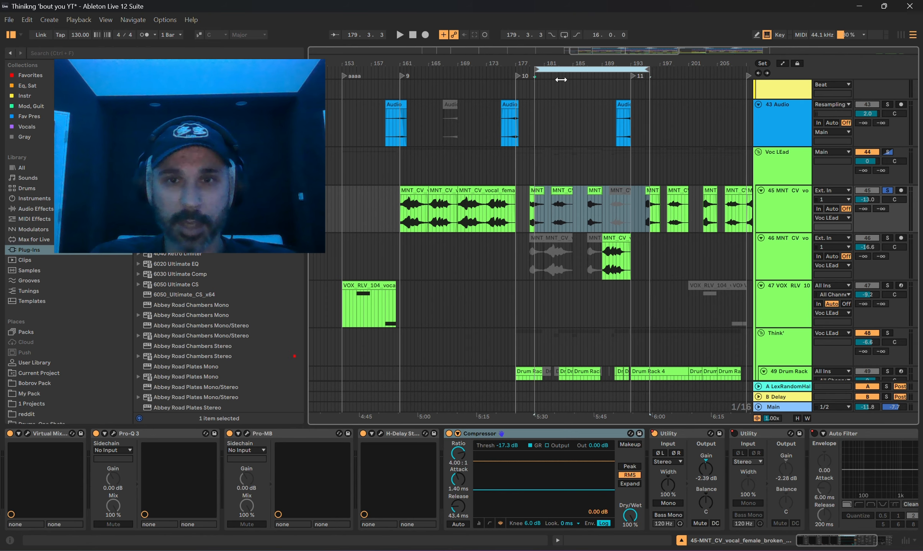
- Move the loop to start at 177.1.1 and insert an audio track below track 50 holding VOX_RLV_104_vocal_hook_wet_cant_stop_Ebm from bar 177
{"action": "left_click_drag", "start_coordinate": [560, 79], "coordinate": [542, 72]}
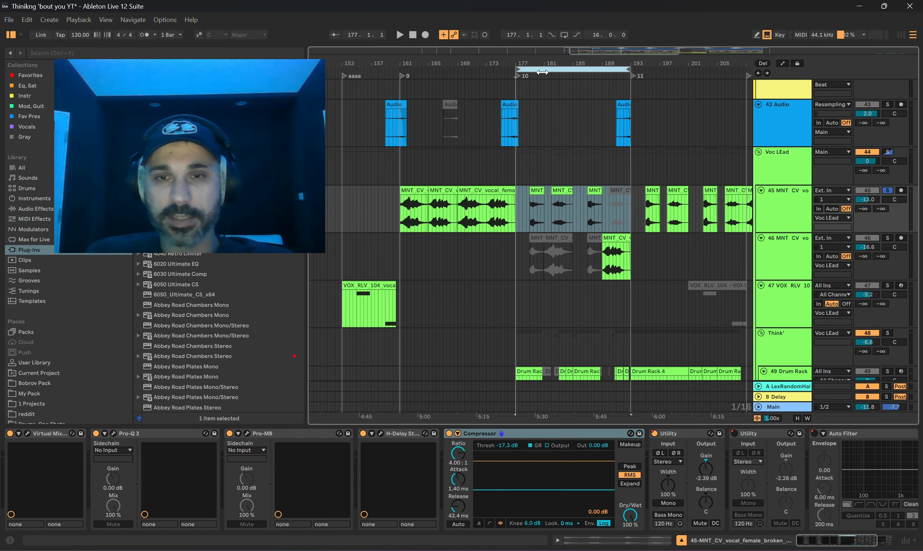
{"action": "scroll", "coordinate": [775, 277], "scroll_direction": "down", "scroll_amount": 3}
{"action": "left_click", "coordinate": [776, 278]}
{"action": "right_click", "coordinate": [780, 334]}
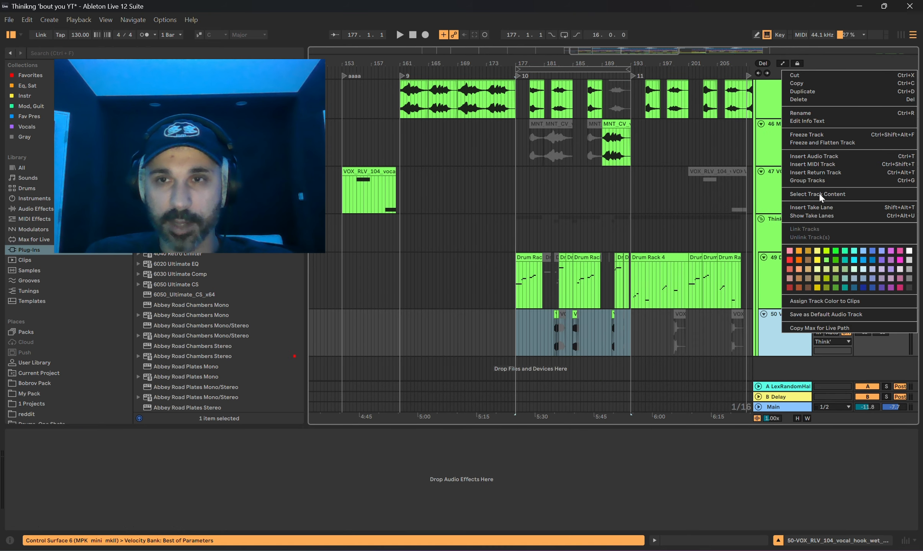
{"action": "left_click", "coordinate": [819, 159]}
{"action": "left_click", "coordinate": [751, 276]}
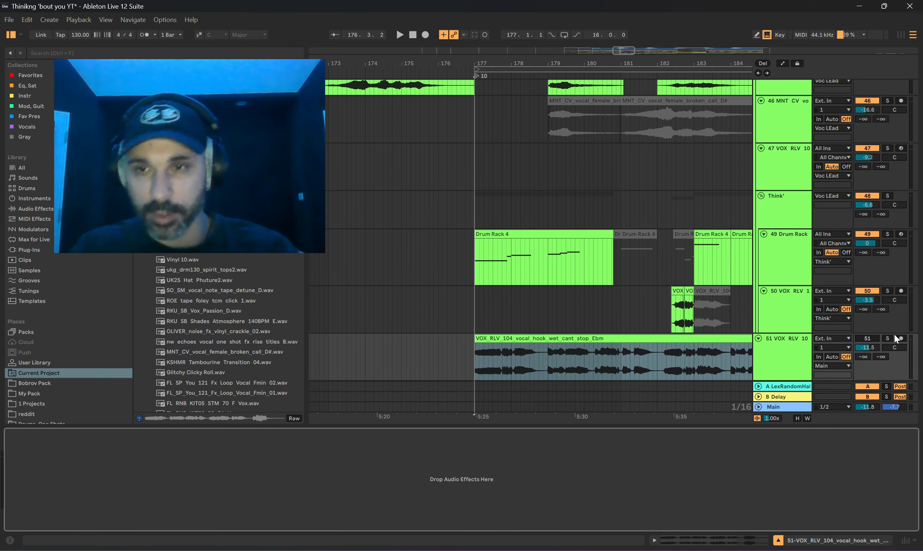
- Solo and play the original vocal hook on track 51, with its clip extended to full length and the track volume at -10.1 dB
{"action": "left_click", "coordinate": [888, 339]}
{"action": "scroll", "coordinate": [535, 330], "scroll_direction": "down", "scroll_amount": 1}
{"action": "scroll", "coordinate": [535, 326], "scroll_direction": "down", "scroll_amount": 5}
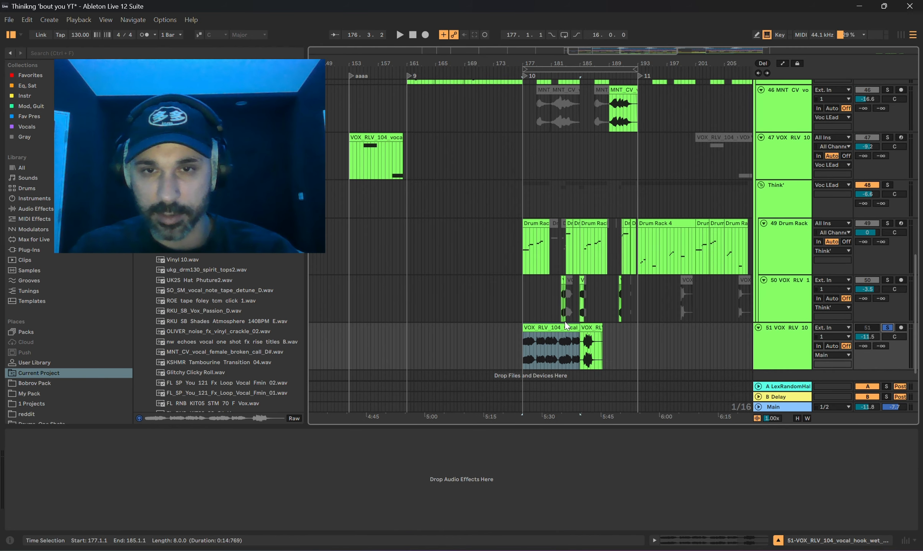
{"action": "key", "text": "space"}
{"action": "left_click_drag", "start_coordinate": [576, 328], "coordinate": [720, 343]}
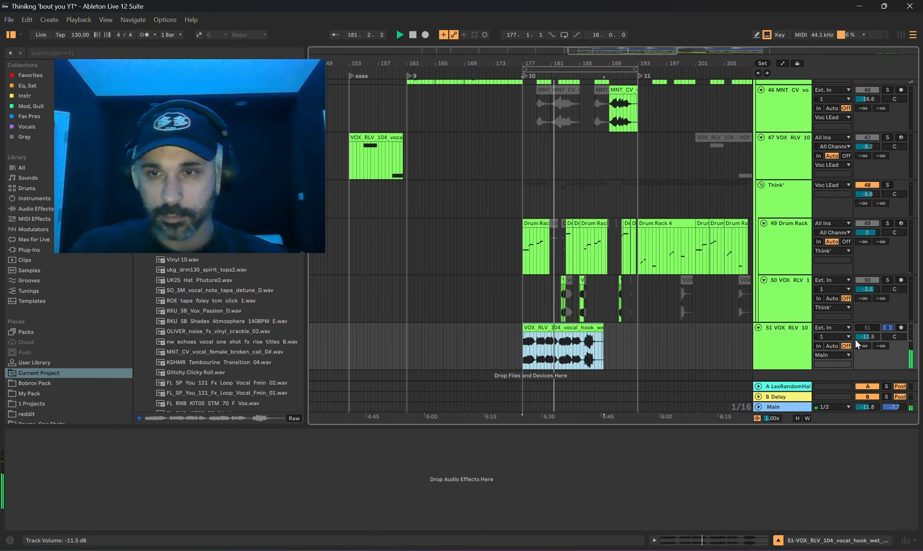
{"action": "left_click_drag", "start_coordinate": [854, 339], "coordinate": [854, 333]}
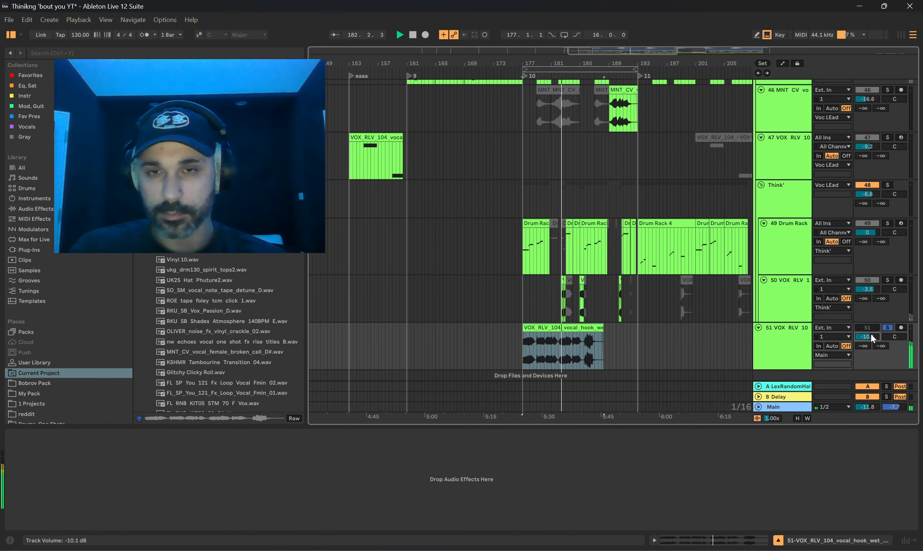
{"action": "scroll", "coordinate": [568, 327], "scroll_direction": "up", "scroll_amount": 3}
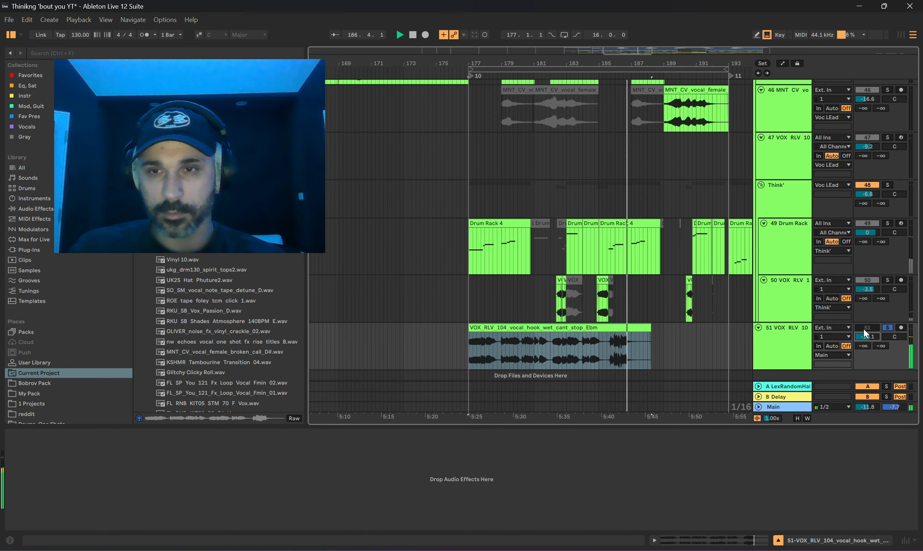
- Turn off the solo on track 51 and audition the chopped vocal hook pads in the Drum Rack on track 49
{"action": "key", "text": "Up"}
{"action": "key", "text": "Up"}
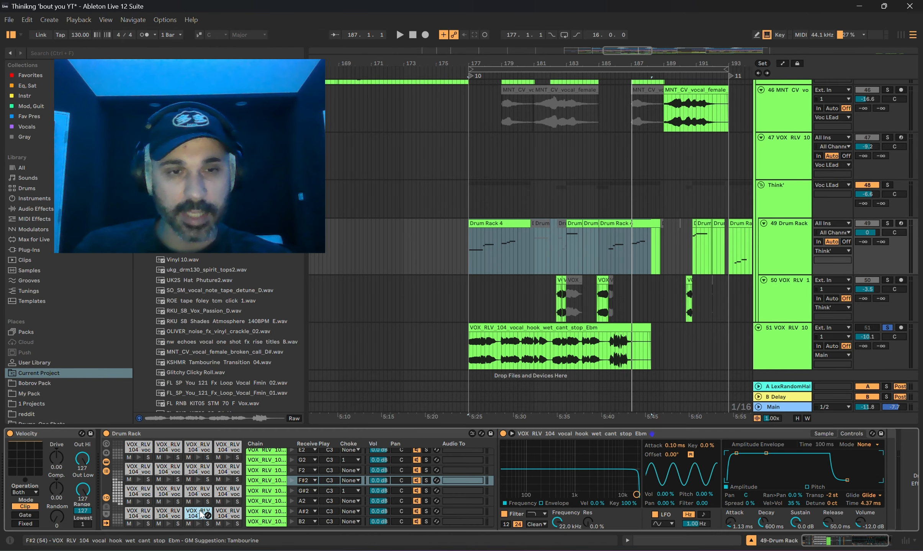
{"action": "left_click", "coordinate": [197, 515]}
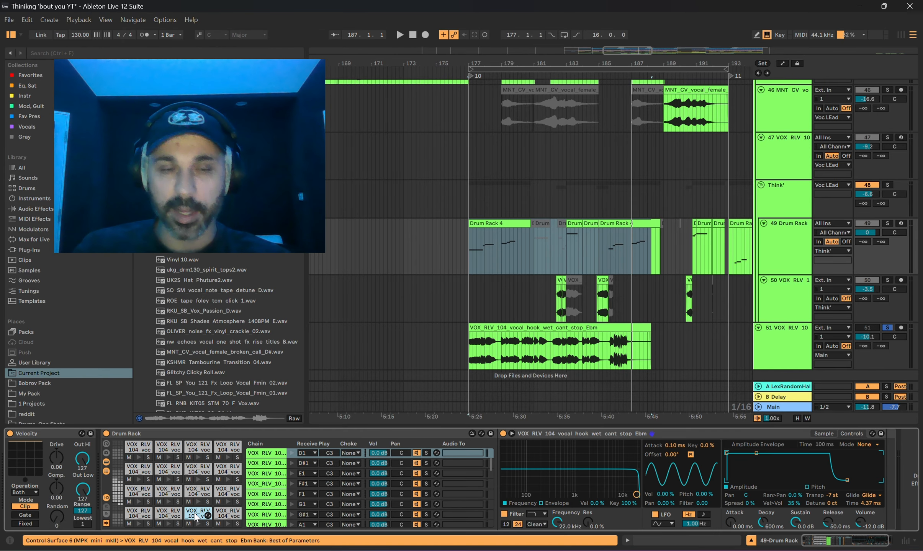
{"action": "left_click", "coordinate": [226, 518]}
{"action": "left_click", "coordinate": [168, 515]}
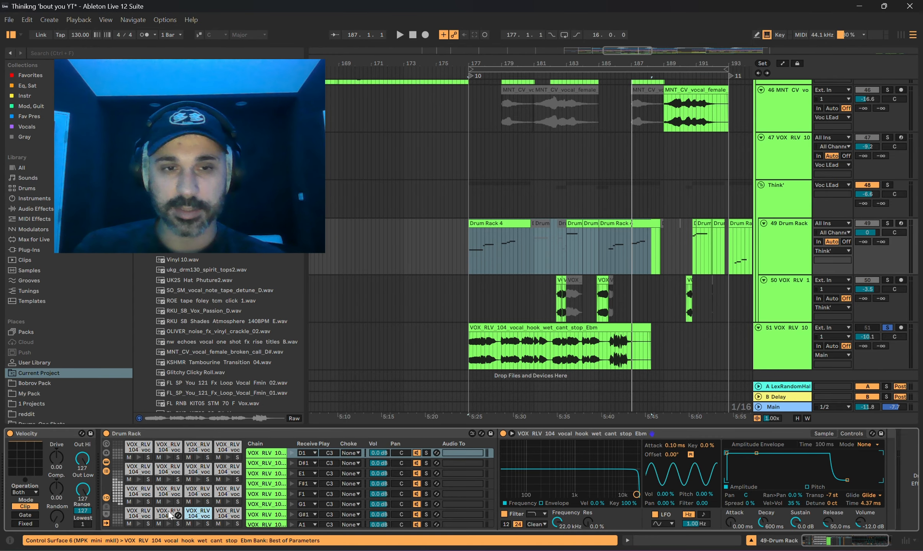
{"action": "left_click", "coordinate": [177, 492]}
{"action": "left_click", "coordinate": [198, 492]}
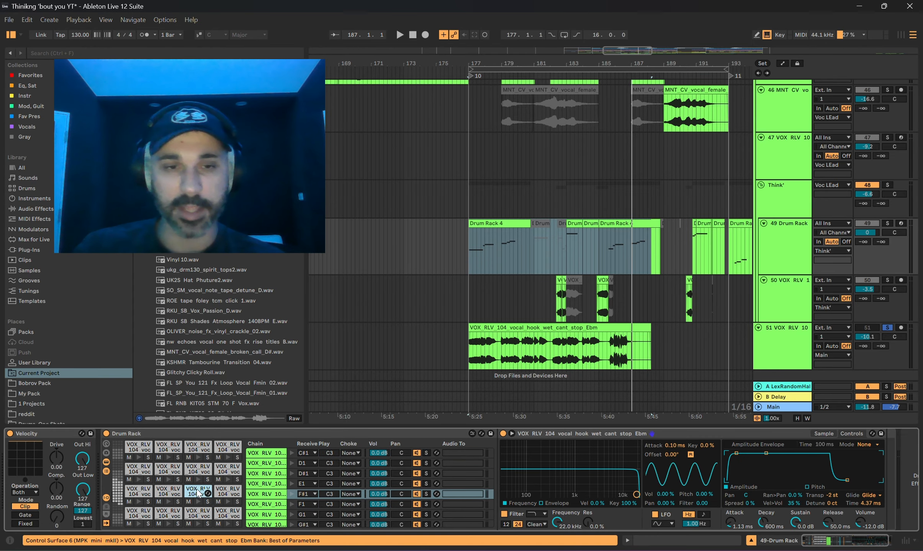
{"action": "left_click", "coordinate": [229, 494]}
{"action": "left_click", "coordinate": [228, 470]}
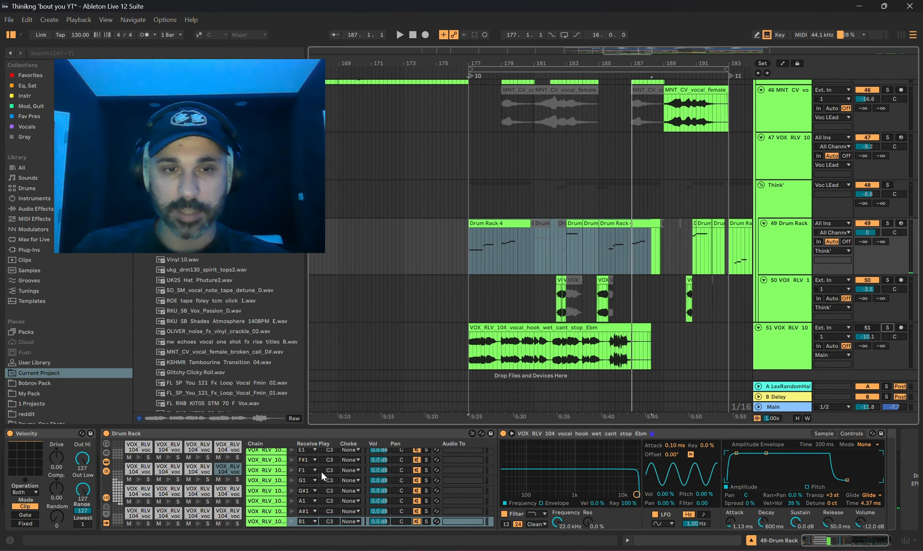
{"action": "left_click", "coordinate": [229, 480]}
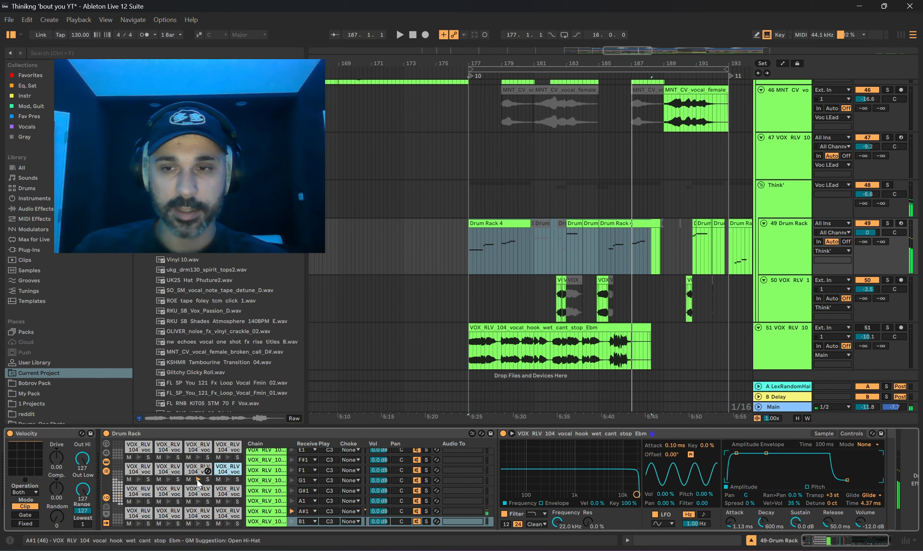
{"action": "left_click", "coordinate": [197, 479]}
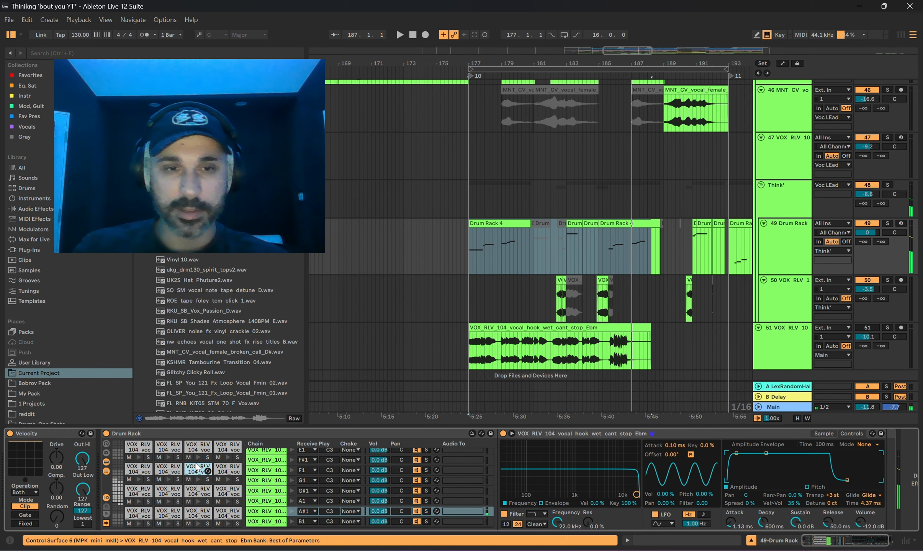
{"action": "left_click", "coordinate": [225, 522]}
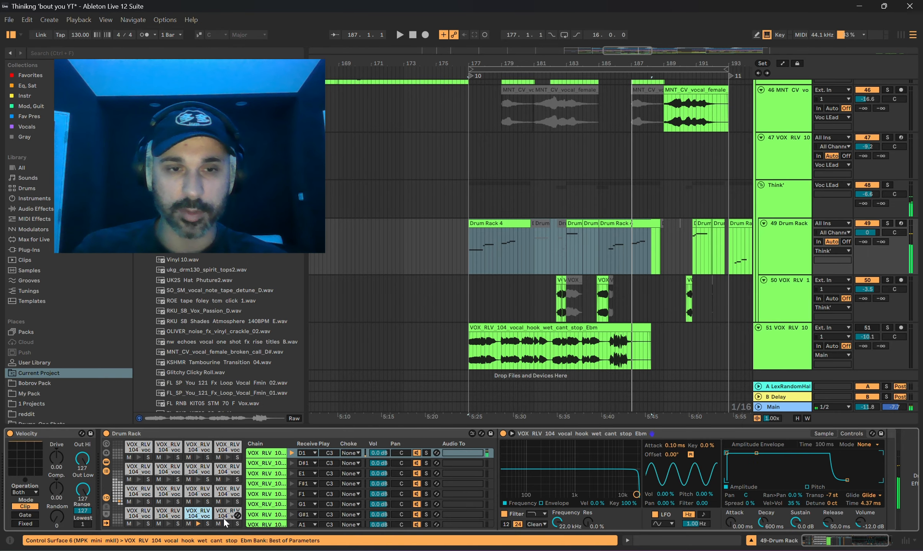
{"action": "left_click", "coordinate": [781, 239]}
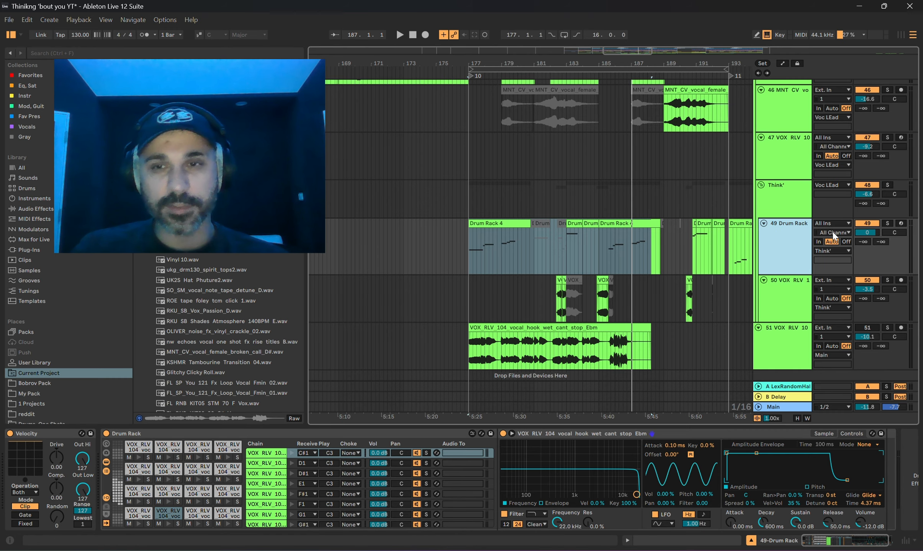
- Delete audio track 51 holding the original VOX_RLV_104_vocal_hook_wet_cant_stop_Ebm clip
{"action": "right_click", "coordinate": [792, 339]}
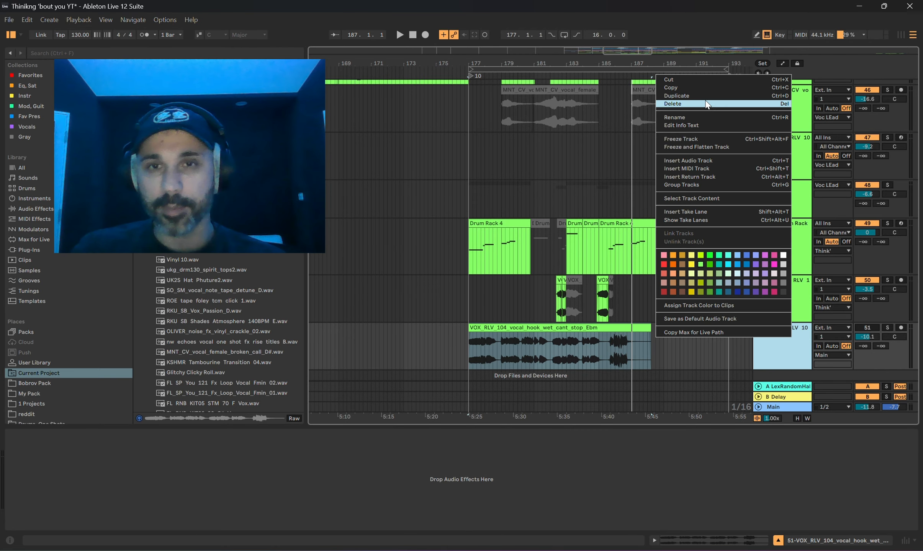
{"action": "left_click", "coordinate": [698, 120]}
{"action": "key", "text": "Delete"}
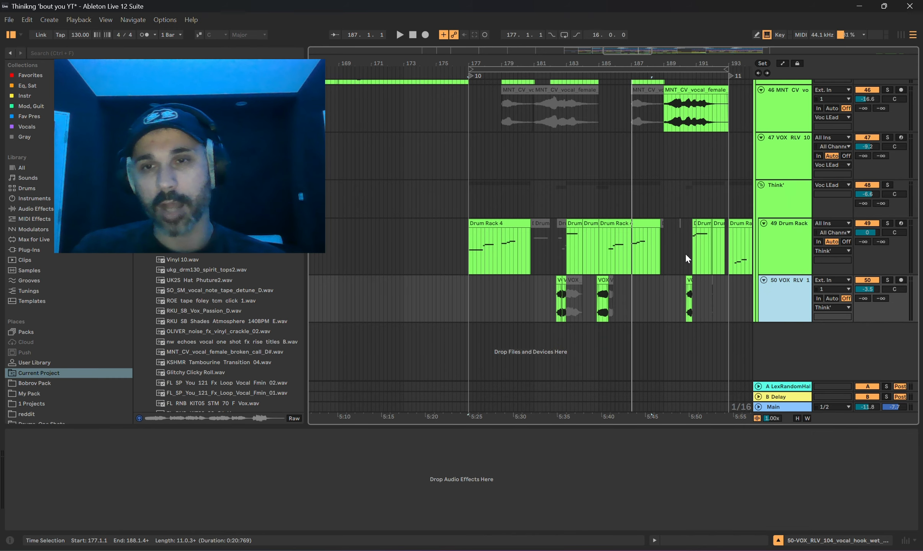
- Solo and play the Think' group from bar 181, viewing the Drum Rack 4 clip notes and the device chain of track 49
{"action": "left_click", "coordinate": [781, 248]}
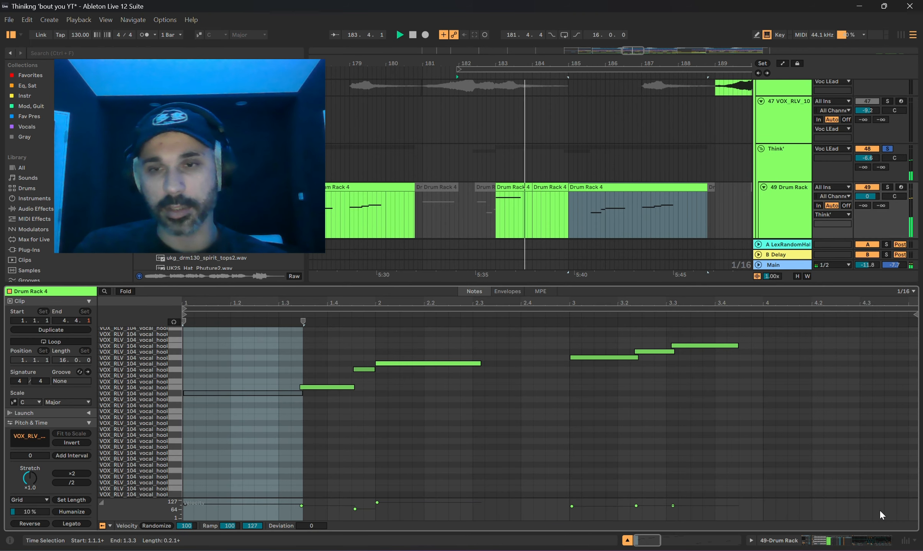
{"action": "left_click", "coordinate": [876, 540]}
{"action": "scroll", "coordinate": [575, 250], "scroll_direction": "down", "scroll_amount": 3}
{"action": "scroll", "coordinate": [731, 270], "scroll_direction": "down", "scroll_amount": 3}
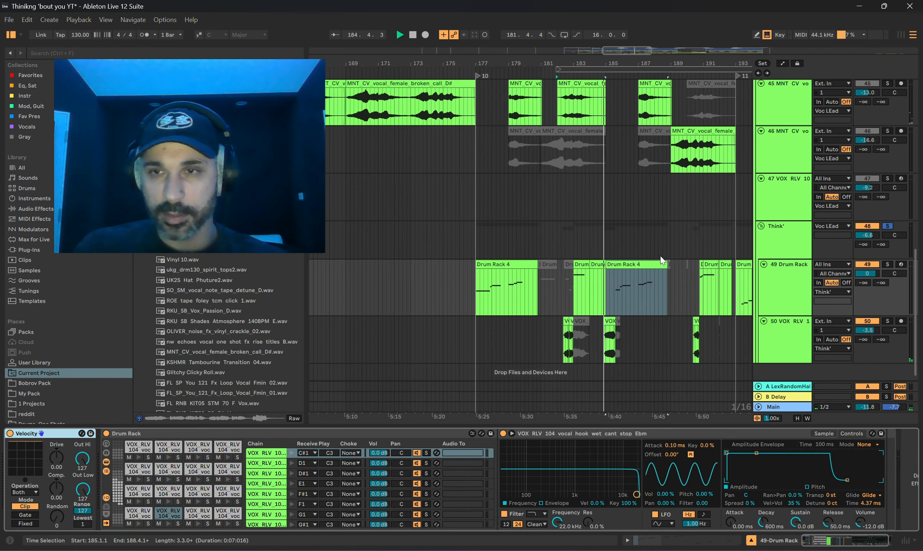
{"action": "scroll", "coordinate": [731, 268], "scroll_direction": "right", "scroll_amount": 2}
{"action": "scroll", "coordinate": [808, 236], "scroll_direction": "up", "scroll_amount": 2}
{"action": "scroll", "coordinate": [807, 236], "scroll_direction": "up", "scroll_amount": 3}
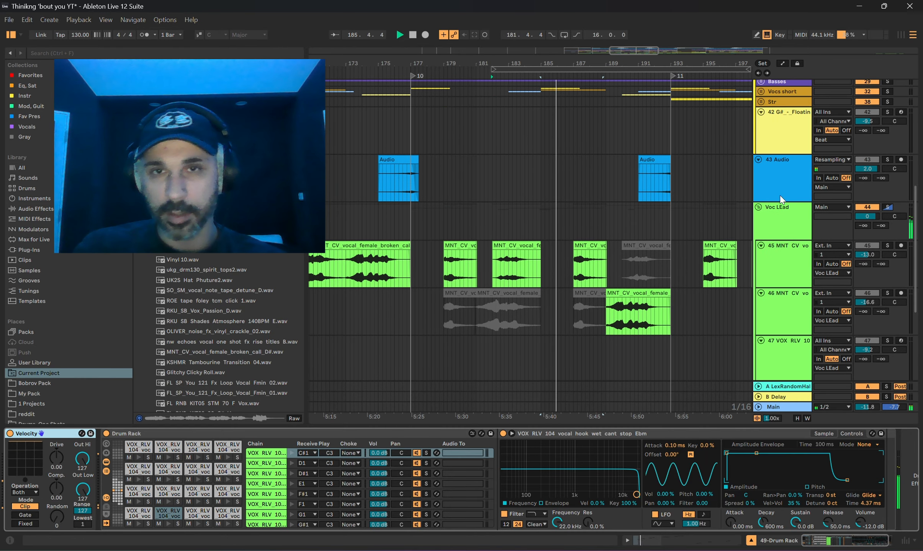
- Move the loop start to 178.3.2 and play the soloed Voc LEad group, selecting the track 45 vocal near bar 182
{"action": "left_click_drag", "start_coordinate": [511, 68], "coordinate": [456, 70]}
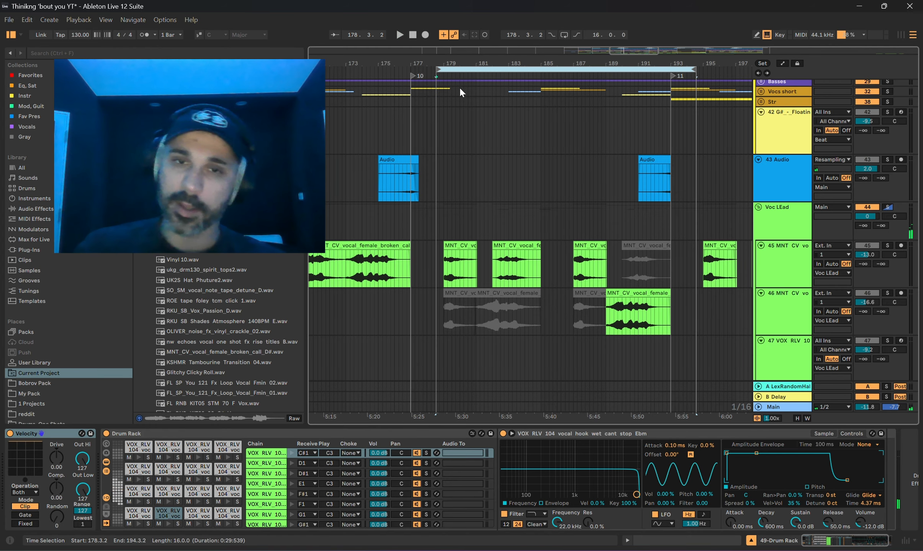
{"action": "scroll", "coordinate": [481, 268], "scroll_direction": "left", "scroll_amount": 2}
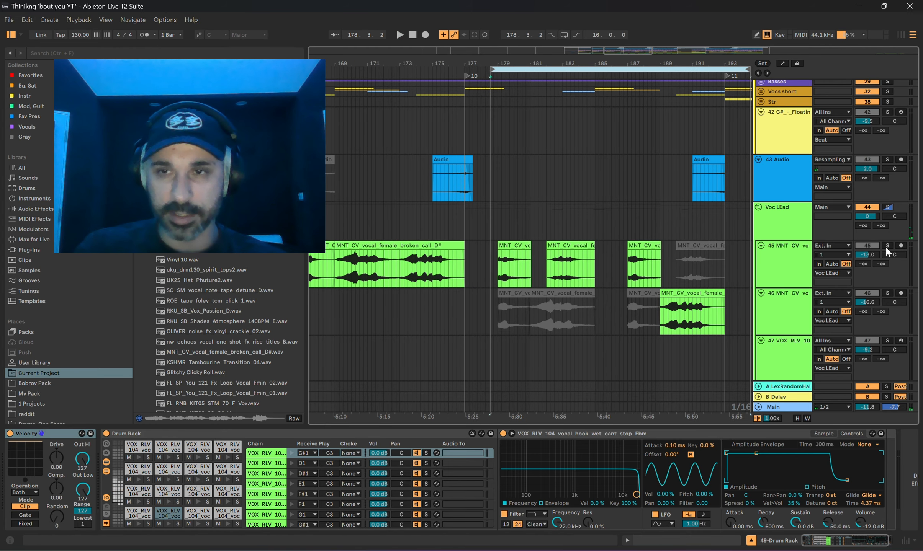
{"action": "left_click", "coordinate": [887, 207]}
{"action": "scroll", "coordinate": [552, 244], "scroll_direction": "down", "scroll_amount": 2}
{"action": "scroll", "coordinate": [551, 243], "scroll_direction": "left", "scroll_amount": 2}
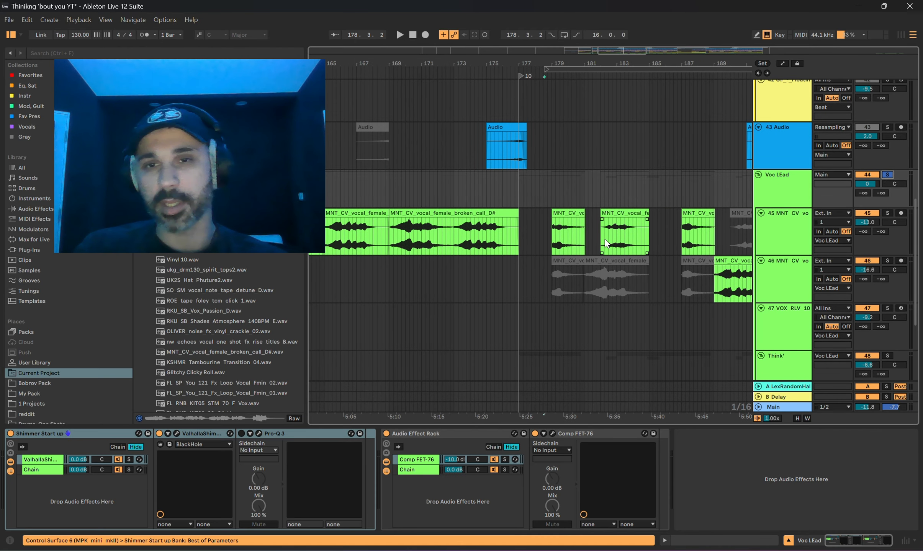
{"action": "scroll", "coordinate": [590, 234], "scroll_direction": "down", "scroll_amount": 2}
{"action": "key", "text": "space"}
{"action": "scroll", "coordinate": [621, 229], "scroll_direction": "right", "scroll_amount": 2}
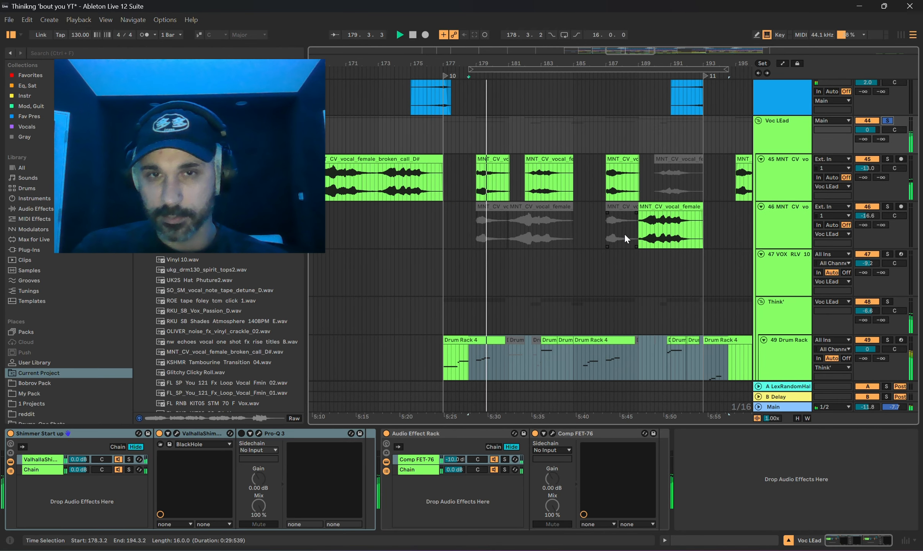
{"action": "left_click", "coordinate": [526, 179]}
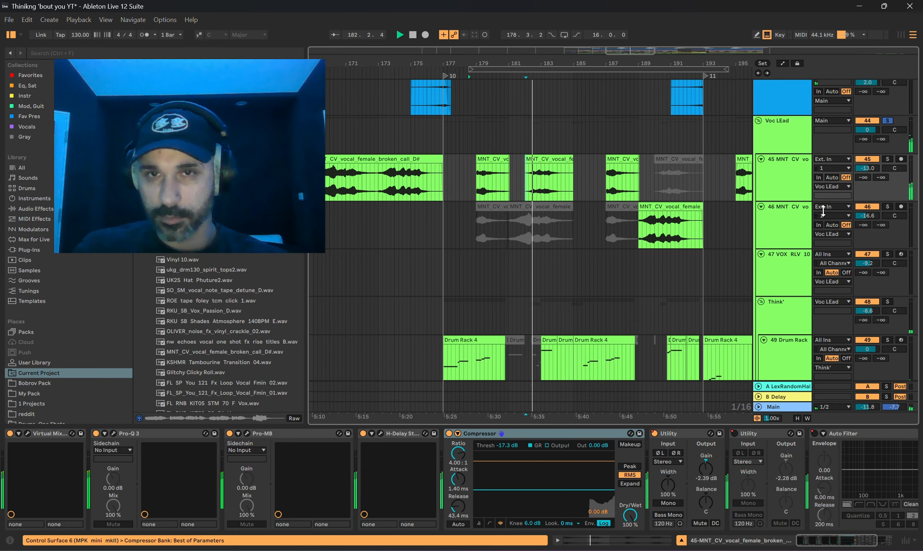
- Turn off the Voc LEad solo to hear the full arrangement, and move the loop start to 208.4.1
{"action": "scroll", "coordinate": [823, 210], "scroll_direction": "up", "scroll_amount": 5}
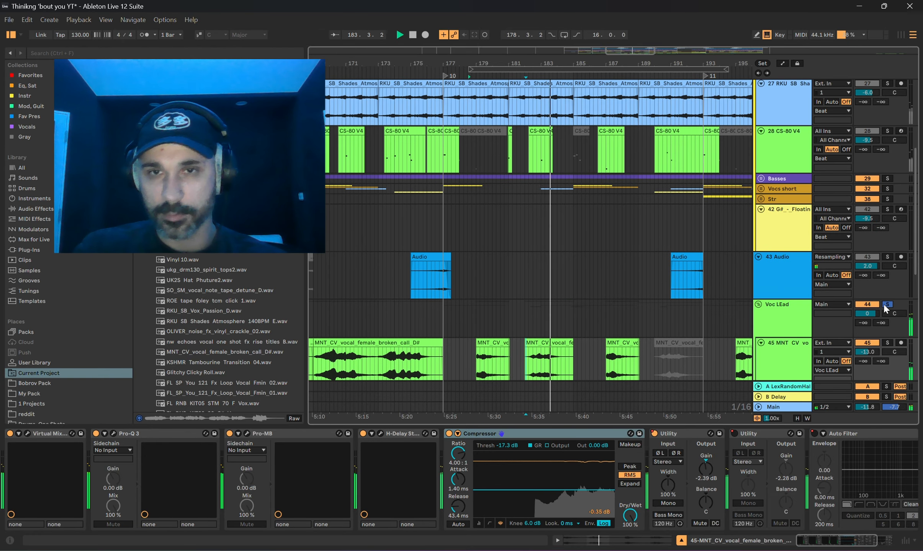
{"action": "left_click", "coordinate": [885, 305]}
{"action": "scroll", "coordinate": [689, 240], "scroll_direction": "up", "scroll_amount": 3}
{"action": "scroll", "coordinate": [457, 202], "scroll_direction": "down", "scroll_amount": 3}
{"action": "scroll", "coordinate": [530, 205], "scroll_direction": "right", "scroll_amount": 2}
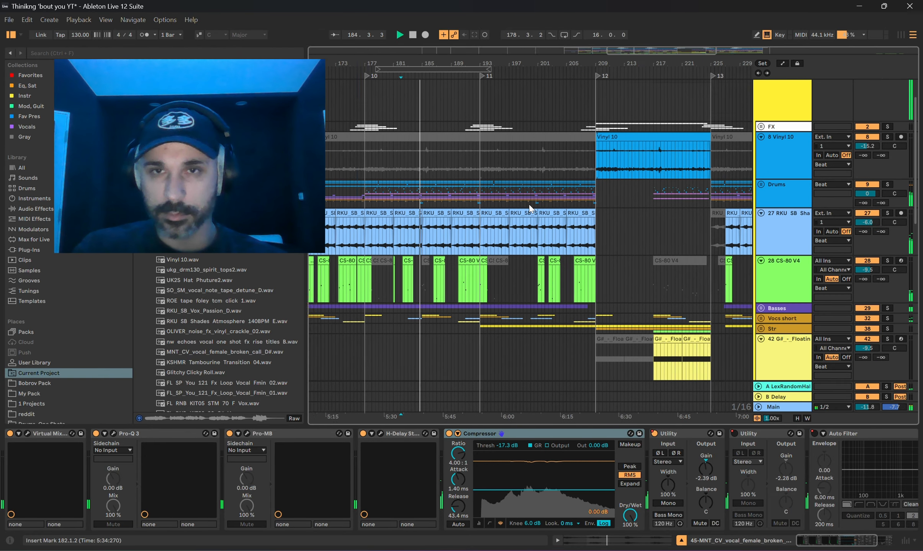
{"action": "scroll", "coordinate": [530, 209], "scroll_direction": "right", "scroll_amount": 2}
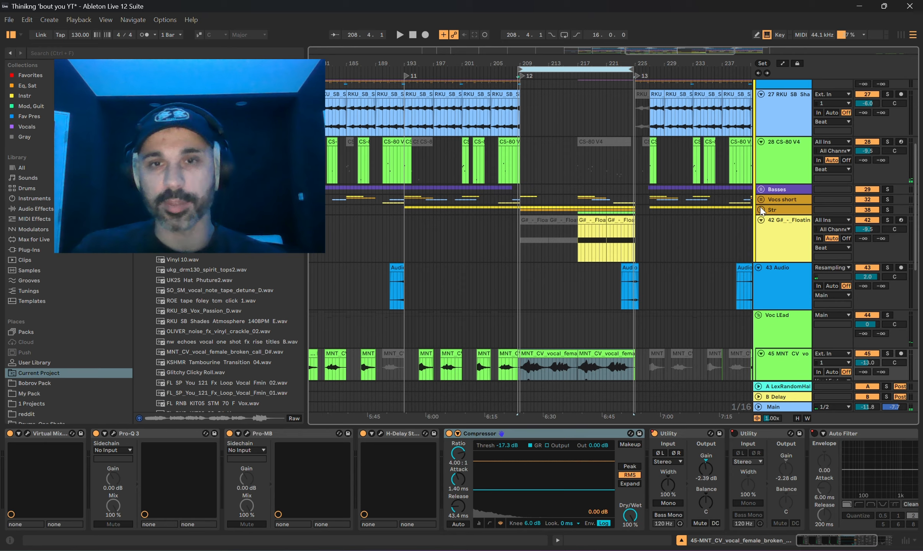
- Unfold the Str group and play track 27 RKU SB Shades soloed, with the loop start at 192.4.2
{"action": "left_click", "coordinate": [761, 208]}
{"action": "scroll", "coordinate": [825, 189], "scroll_direction": "up", "scroll_amount": 2}
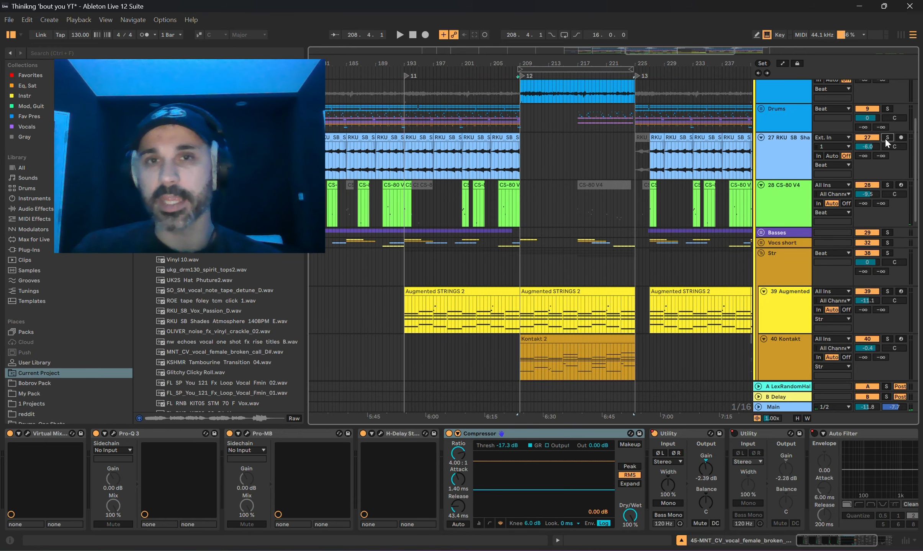
{"action": "left_click", "coordinate": [888, 137]}
{"action": "left_click_drag", "start_coordinate": [549, 72], "coordinate": [435, 74]}
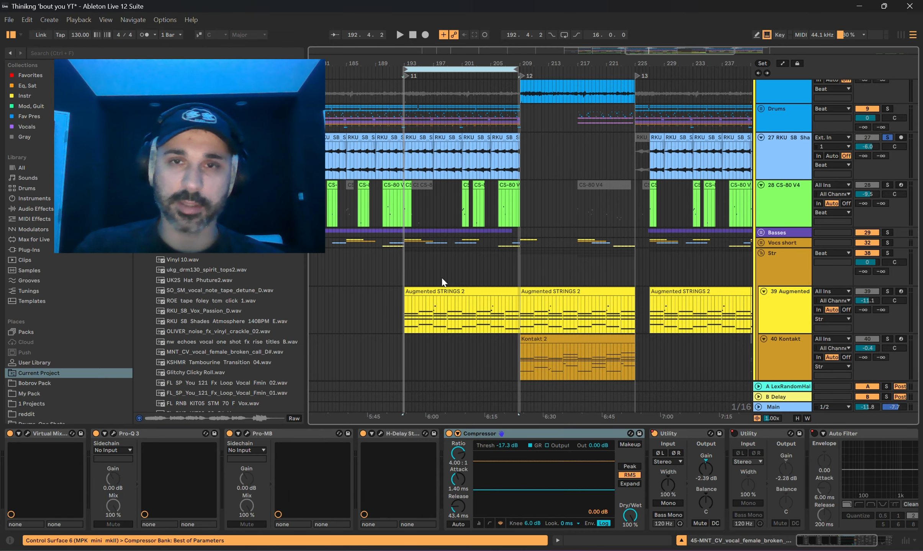
{"action": "key", "text": "space"}
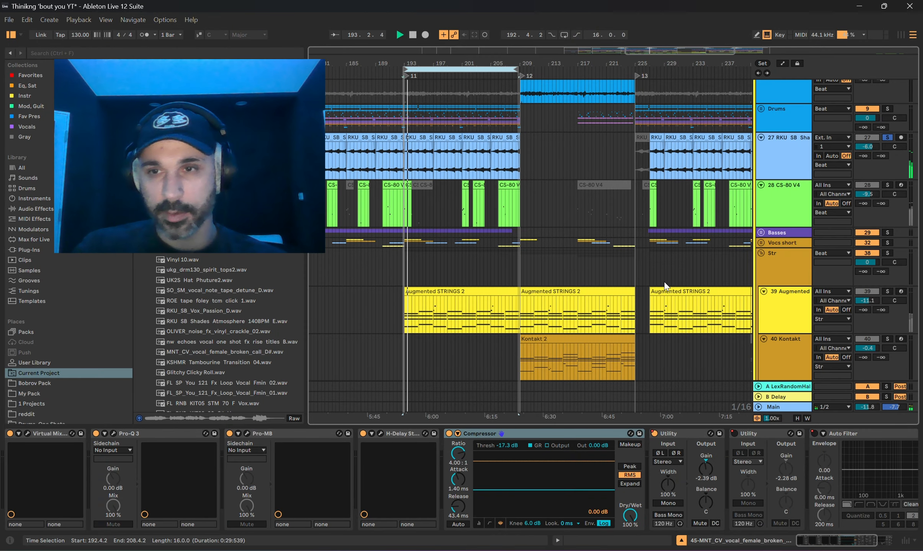
- Solo track 39 Augmented STRINGS instead of track 27, and move the loop start to 208.4.1 to hear its second clip
{"action": "left_click", "coordinate": [887, 291]}
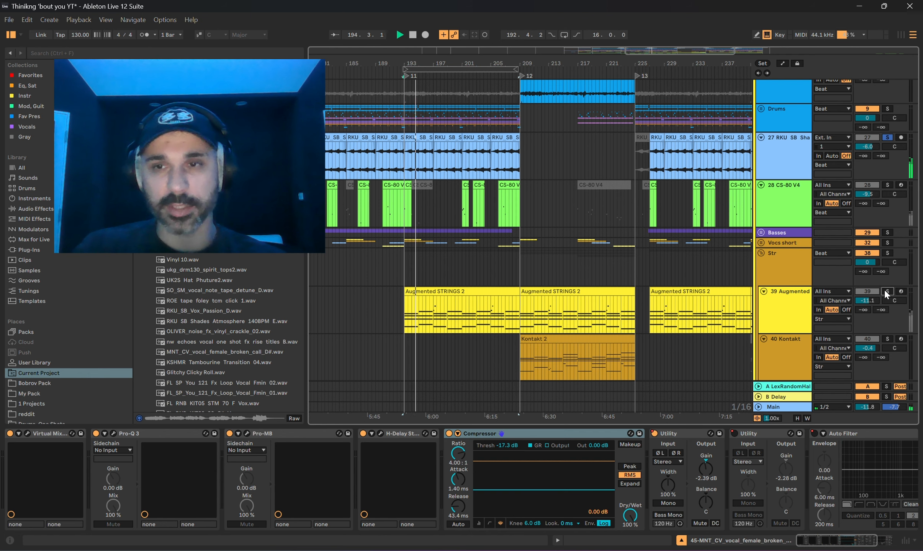
{"action": "left_click", "coordinate": [782, 309]}
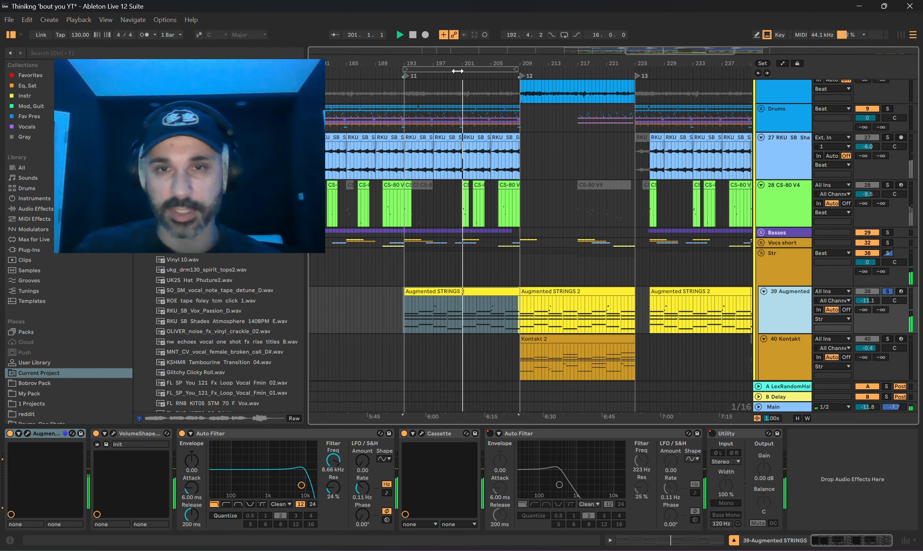
{"action": "left_click_drag", "start_coordinate": [460, 69], "coordinate": [575, 97]}
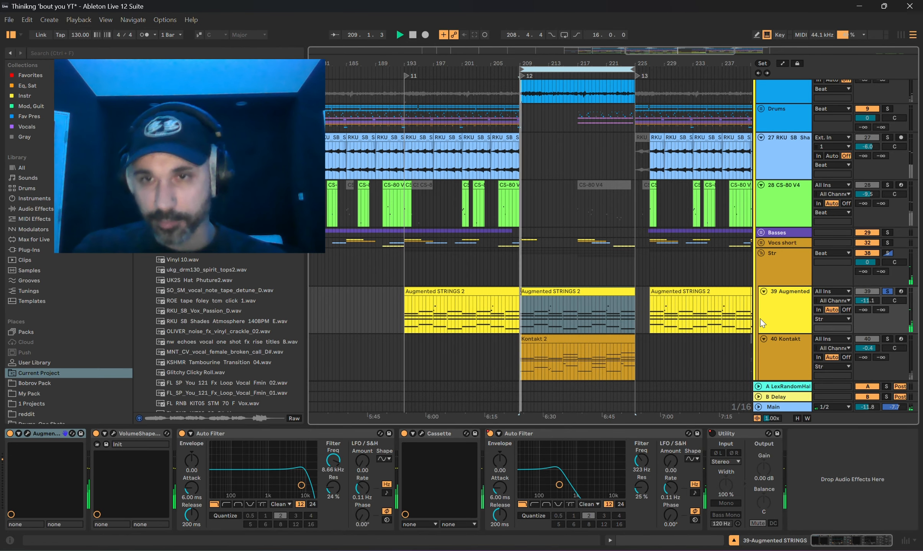
{"action": "left_click", "coordinate": [789, 321]}
- Solo track 40 Kontakt in place of the Augmented STRINGS track and open its Kontakt plug-in window
{"action": "scroll", "coordinate": [735, 358], "scroll_direction": "down", "scroll_amount": 1}
{"action": "scroll", "coordinate": [772, 338], "scroll_direction": "down", "scroll_amount": 1}
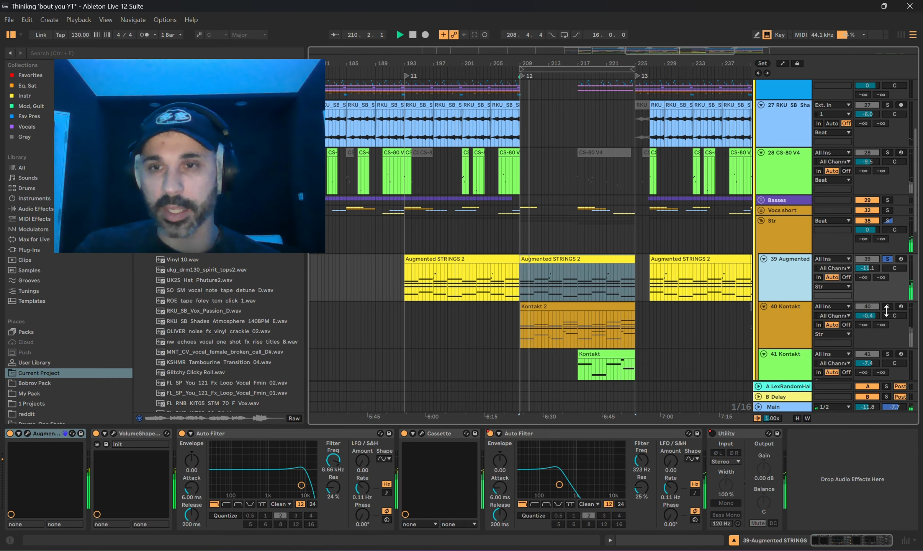
{"action": "left_click", "coordinate": [772, 337]}
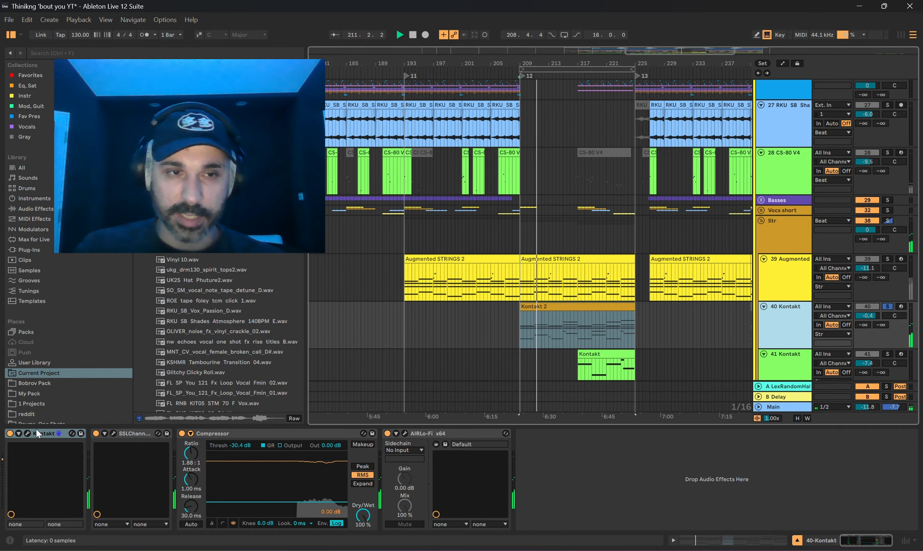
{"action": "left_click", "coordinate": [27, 433]}
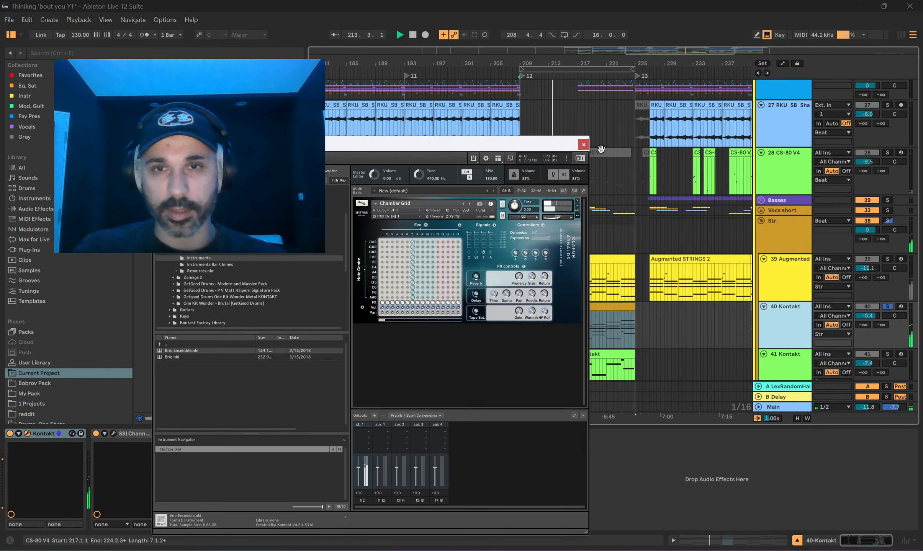
- Close the Kontakt plug-in window and solo track 41 Kontakt together with track 40 Kontakt
{"action": "left_click", "coordinate": [583, 145]}
{"action": "scroll", "coordinate": [584, 149], "scroll_direction": "down", "scroll_amount": 2}
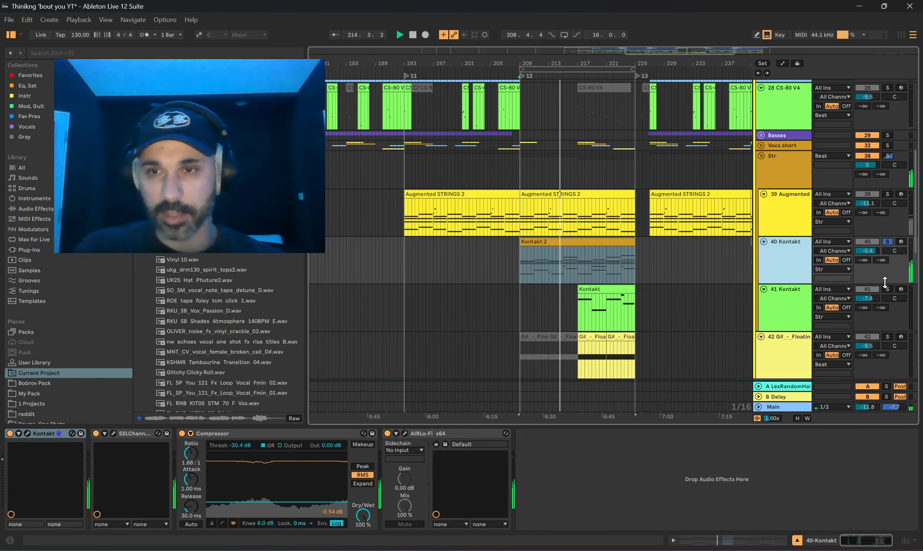
{"action": "left_click", "coordinate": [889, 290]}
{"action": "left_click", "coordinate": [888, 289]}
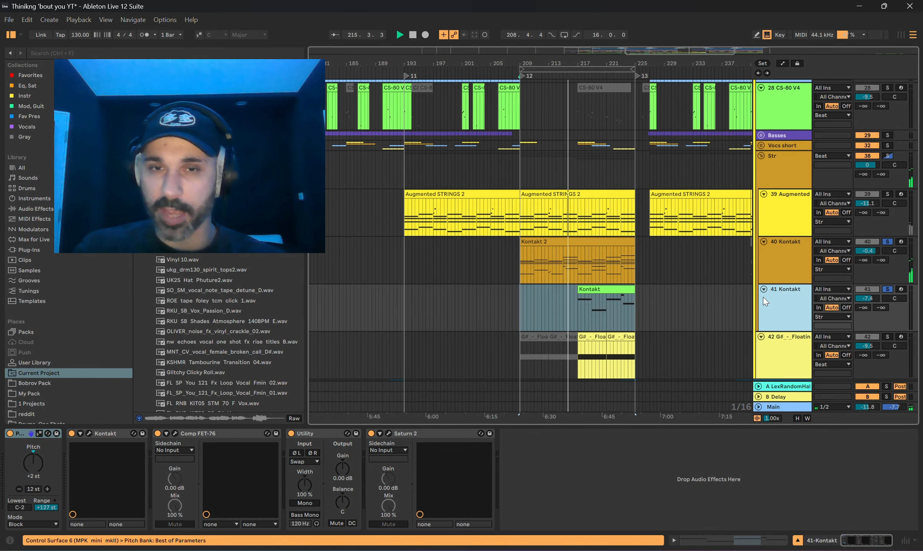
- Show the devices of track 42 G#_-_Floating and solo that track in place of the two Kontakt tracks
{"action": "scroll", "coordinate": [551, 281], "scroll_direction": "up", "scroll_amount": 3}
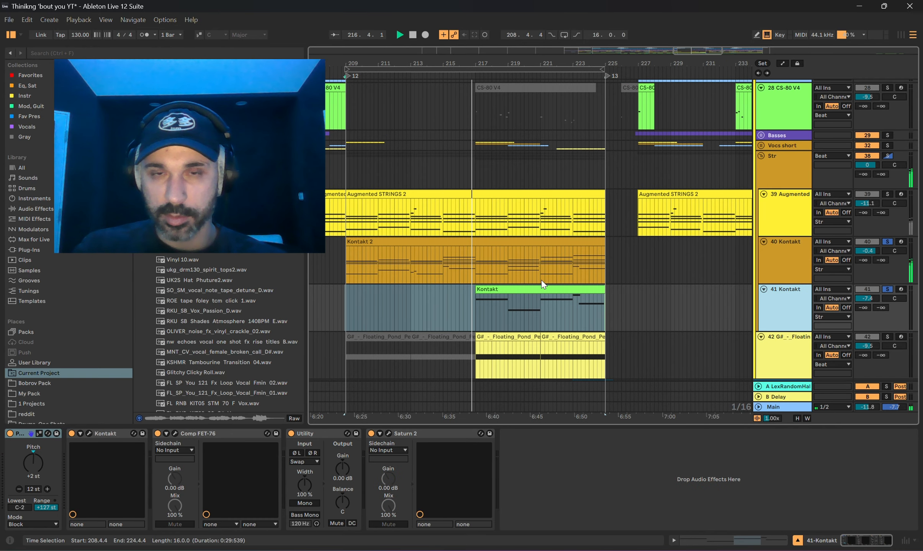
{"action": "left_click", "coordinate": [798, 347]}
{"action": "scroll", "coordinate": [824, 330], "scroll_direction": "down", "scroll_amount": 2}
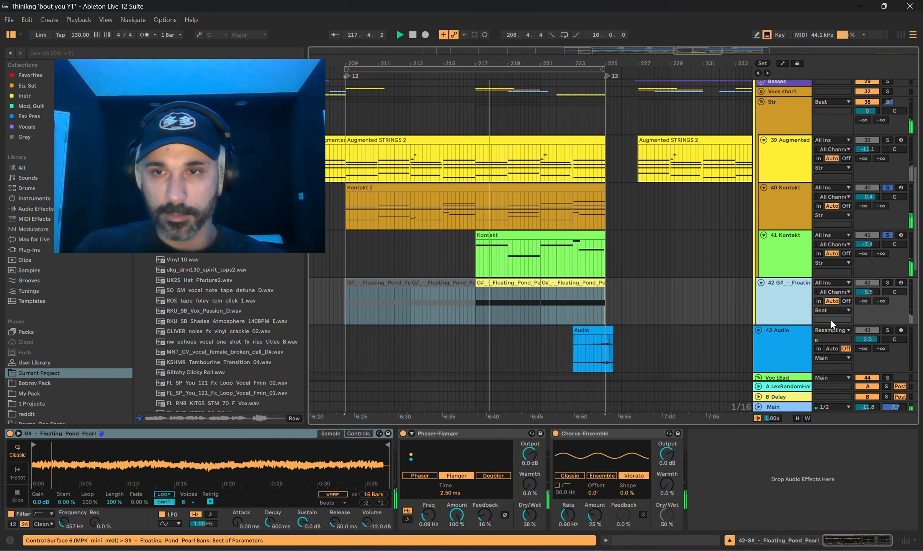
{"action": "left_click", "coordinate": [887, 283]}
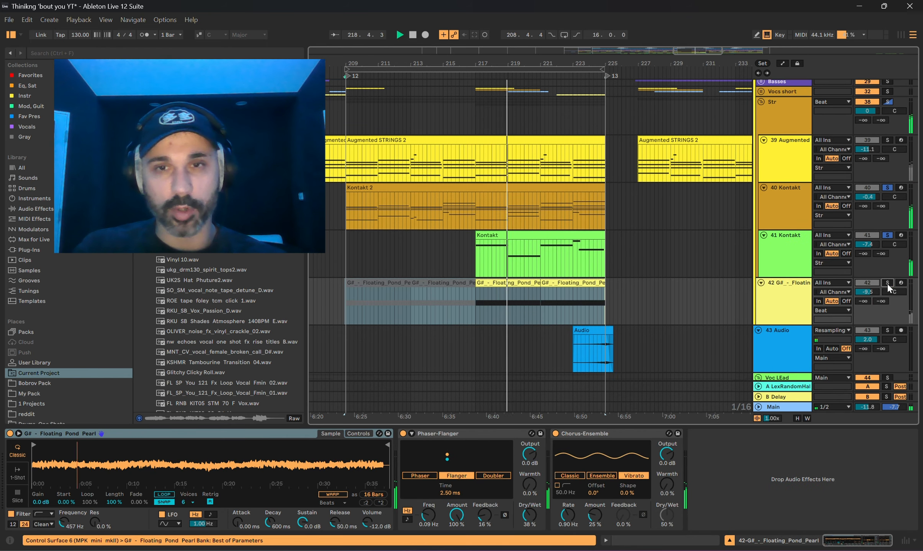
{"action": "scroll", "coordinate": [852, 289], "scroll_direction": "down", "scroll_amount": 2}
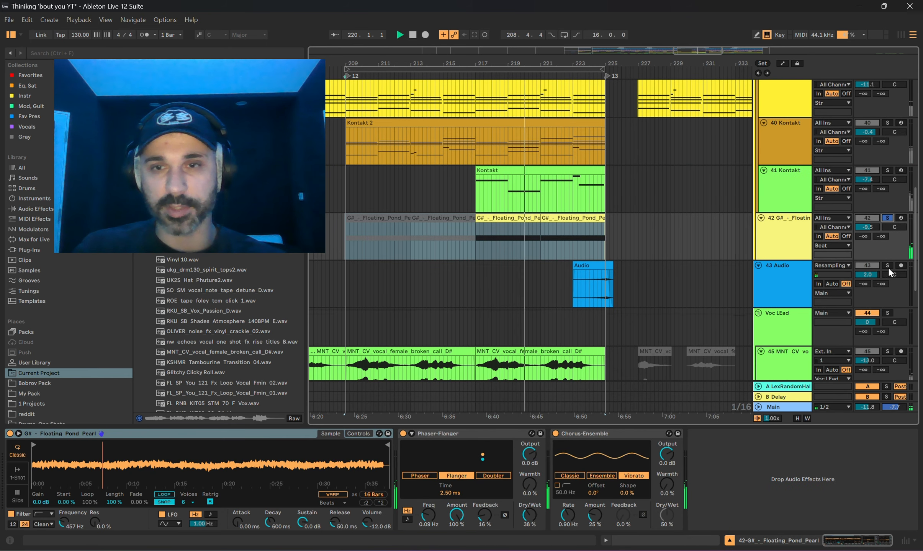
- Turn off the solo on track 42 to hear all the layers of the section together
{"action": "scroll", "coordinate": [886, 262], "scroll_direction": "up", "scroll_amount": 2}
{"action": "left_click", "coordinate": [883, 294]}
{"action": "scroll", "coordinate": [462, 274], "scroll_direction": "down", "scroll_amount": 3}
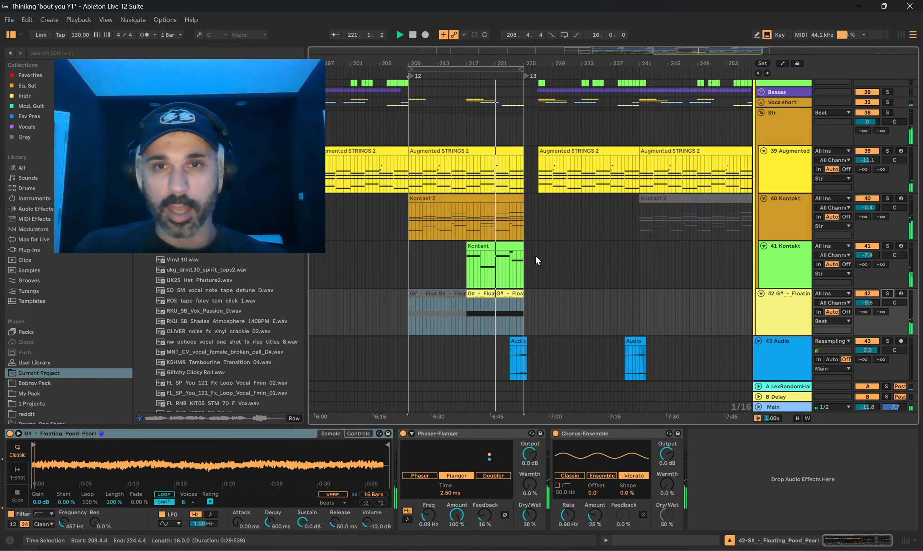
- Solo track 8 Vinyl 10 and restart playback from the beginning of the loop
{"action": "scroll", "coordinate": [547, 244], "scroll_direction": "up", "scroll_amount": 6}
{"action": "key", "text": "space"}
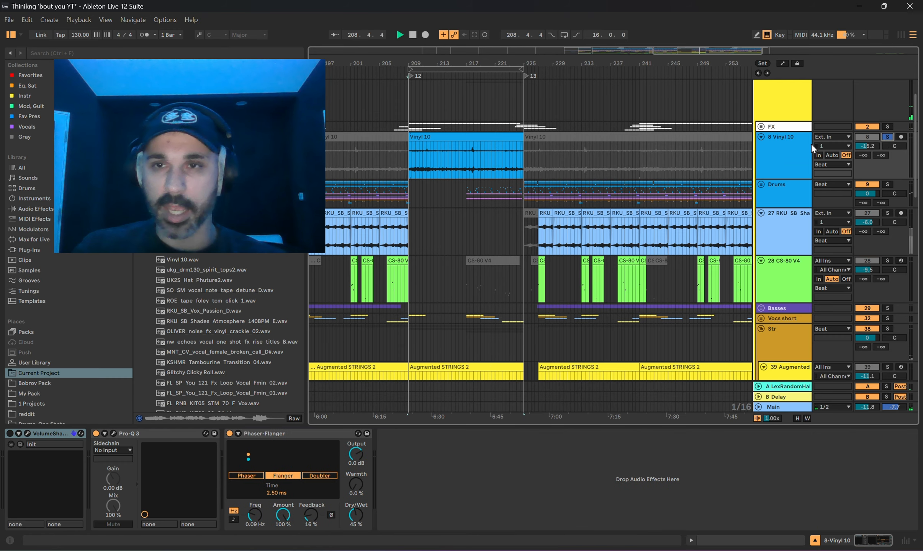